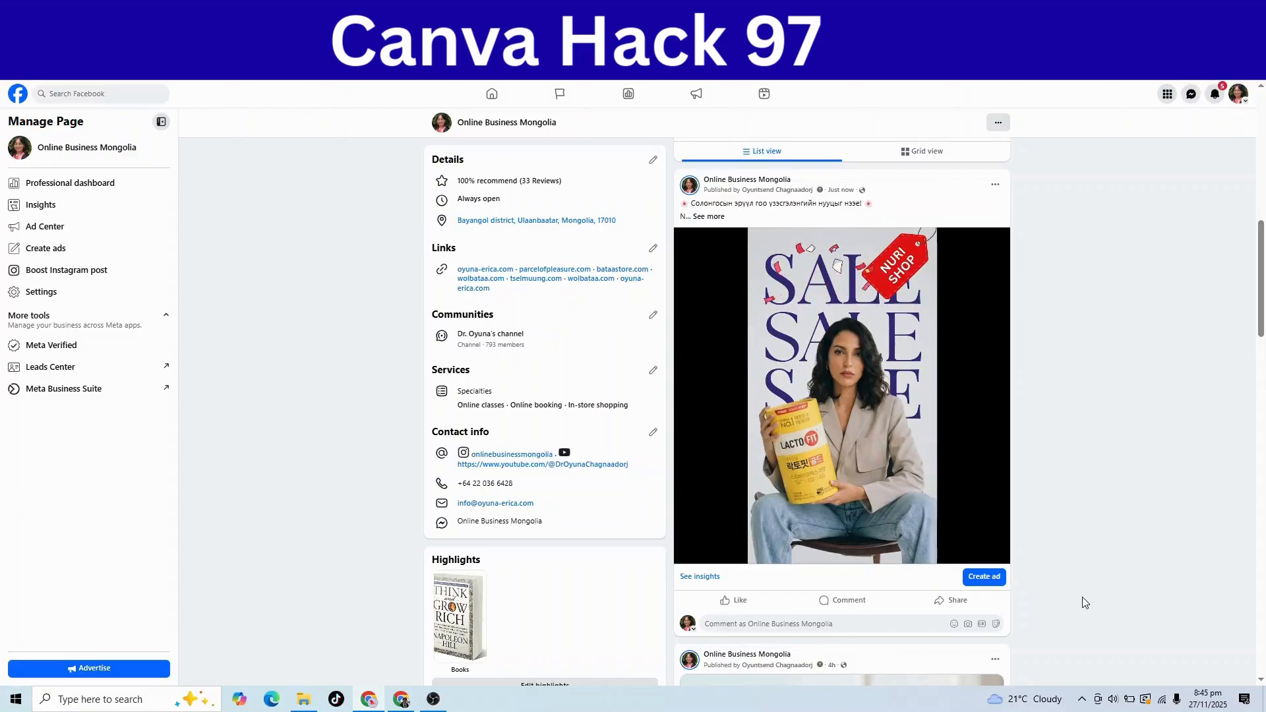
# Switch to the Canva SALE design, add a page with a light grey background, and place the uploaded photo of the seated woman in jeans
pyautogui.click(686, 554)
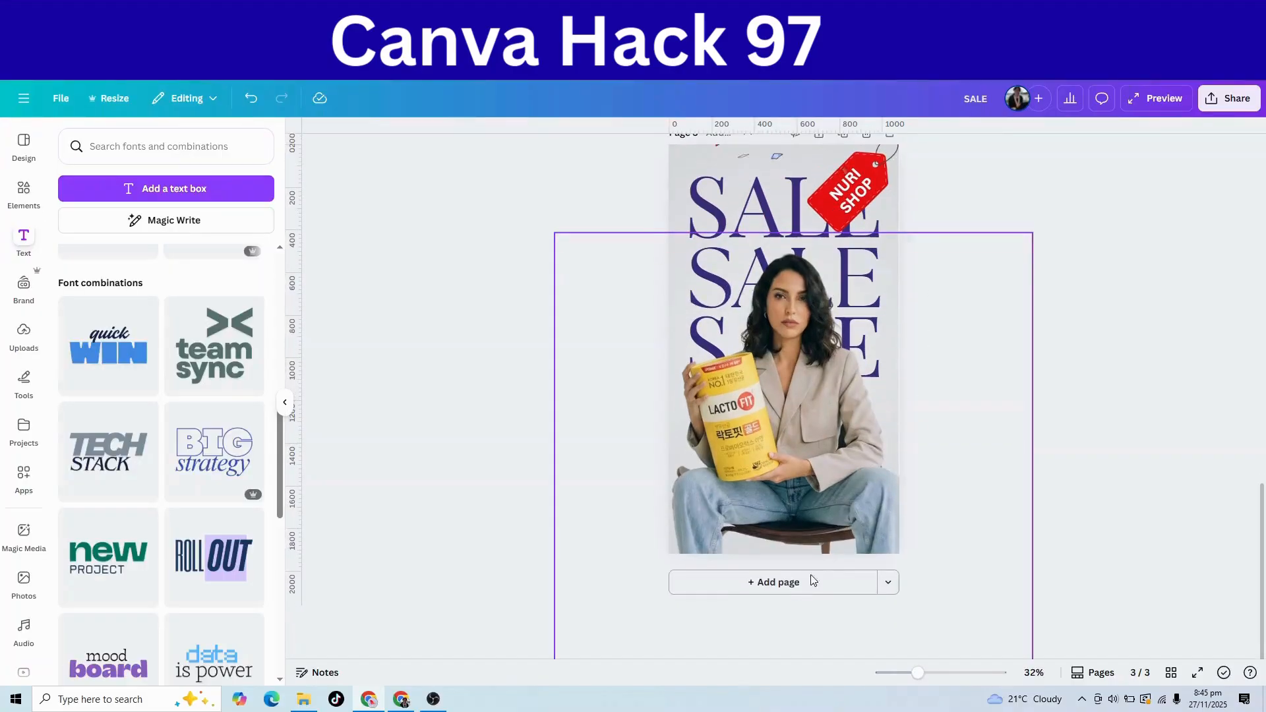
pyautogui.click(742, 629)
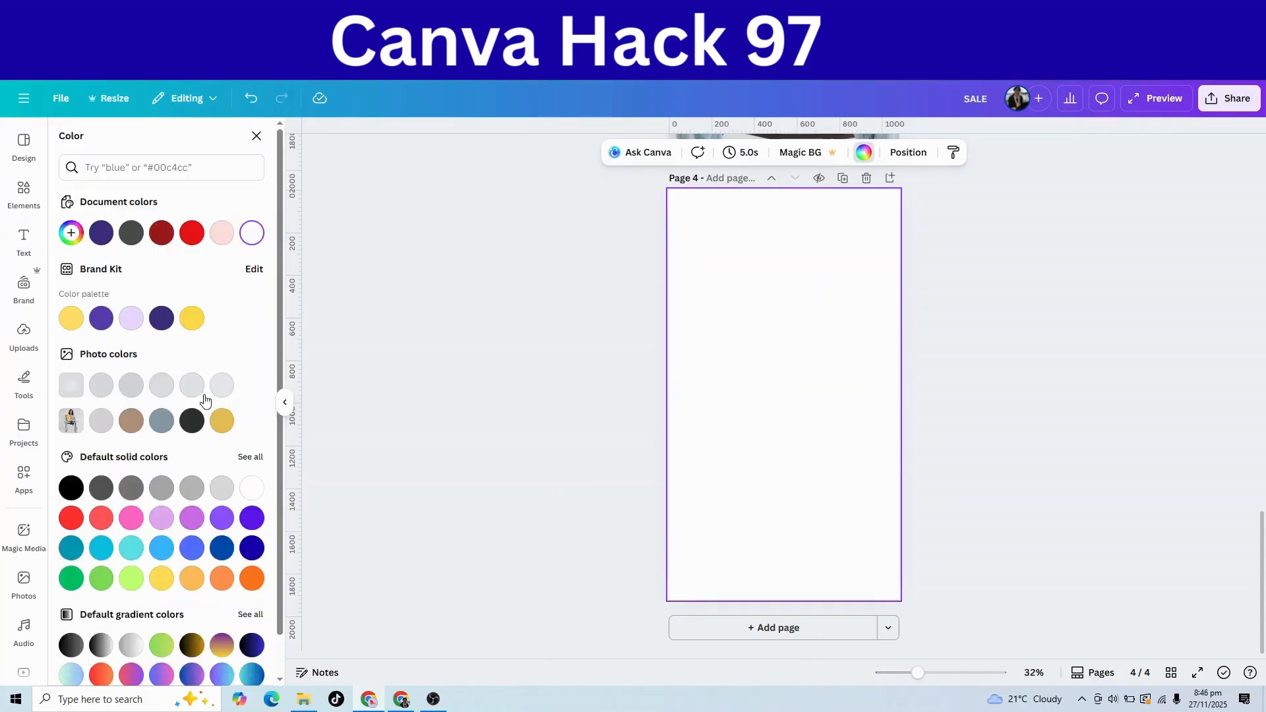
pyautogui.click(220, 385)
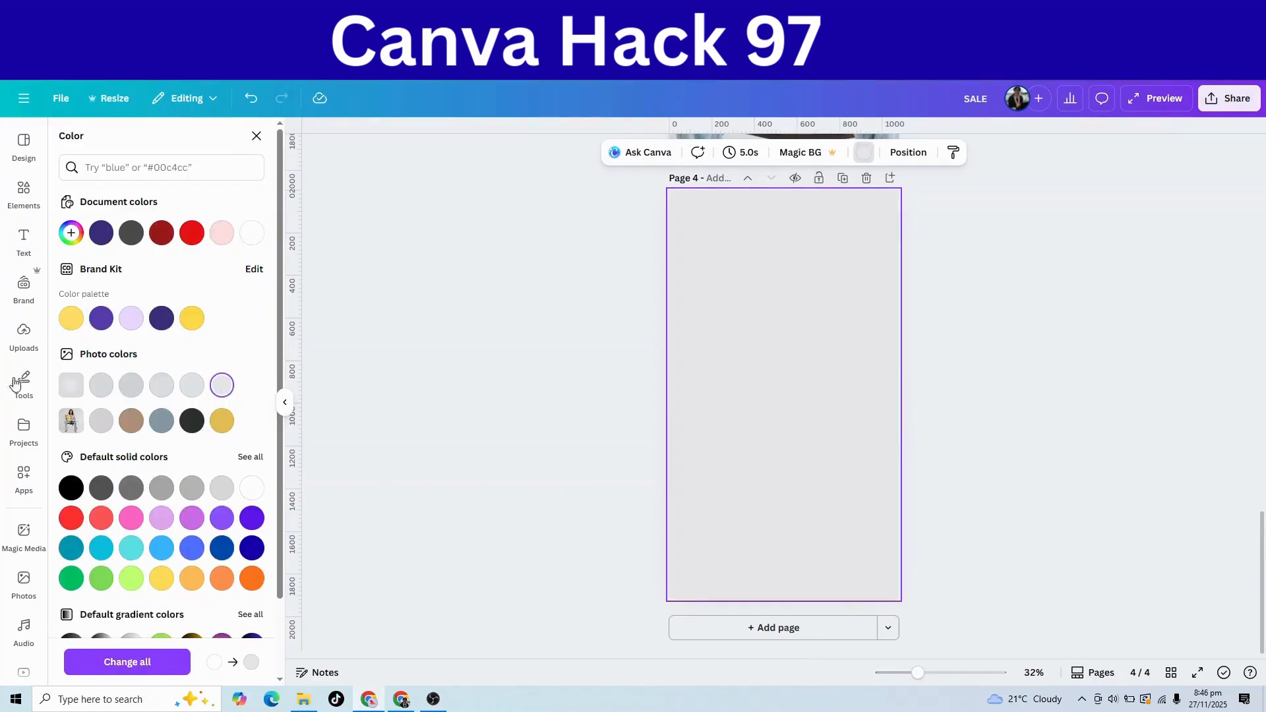
pyautogui.click(23, 337)
pyautogui.moveTo(91, 325); pyautogui.dragTo(803, 461)
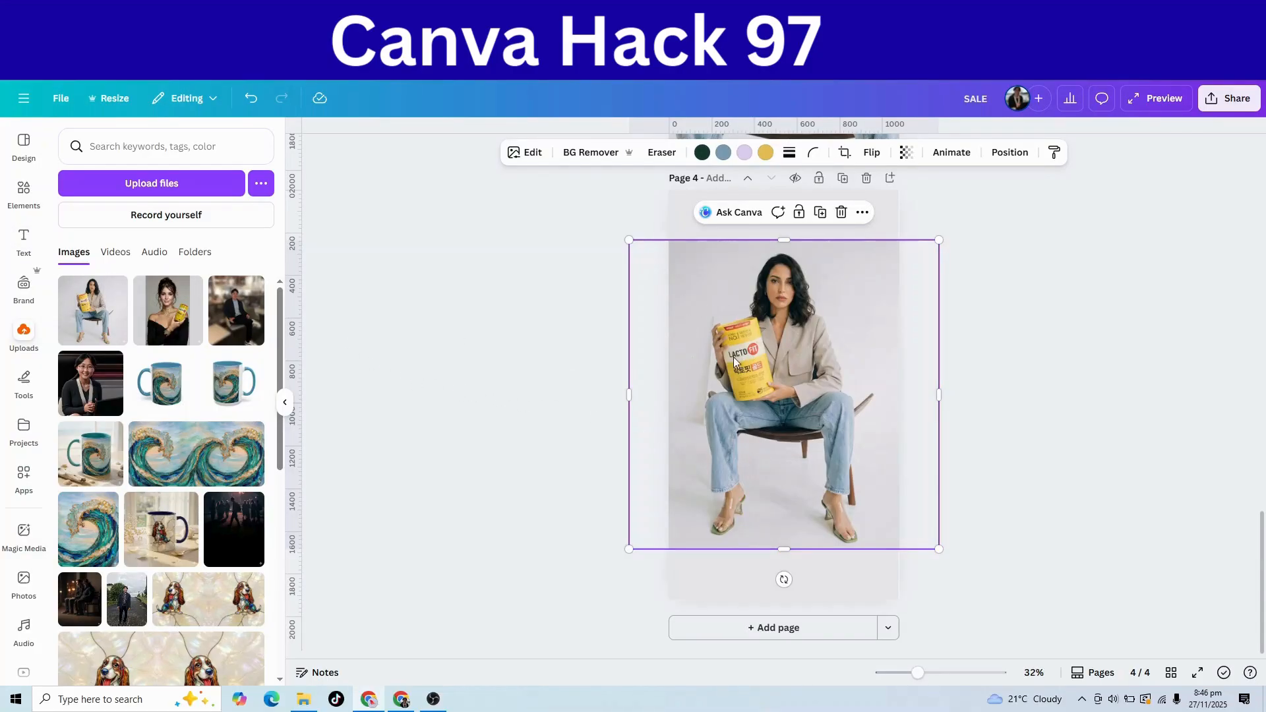
# Add a heading reading "SALE" to page 4 and move it above the woman's photo, near the page's upper edge
pyautogui.click(23, 241)
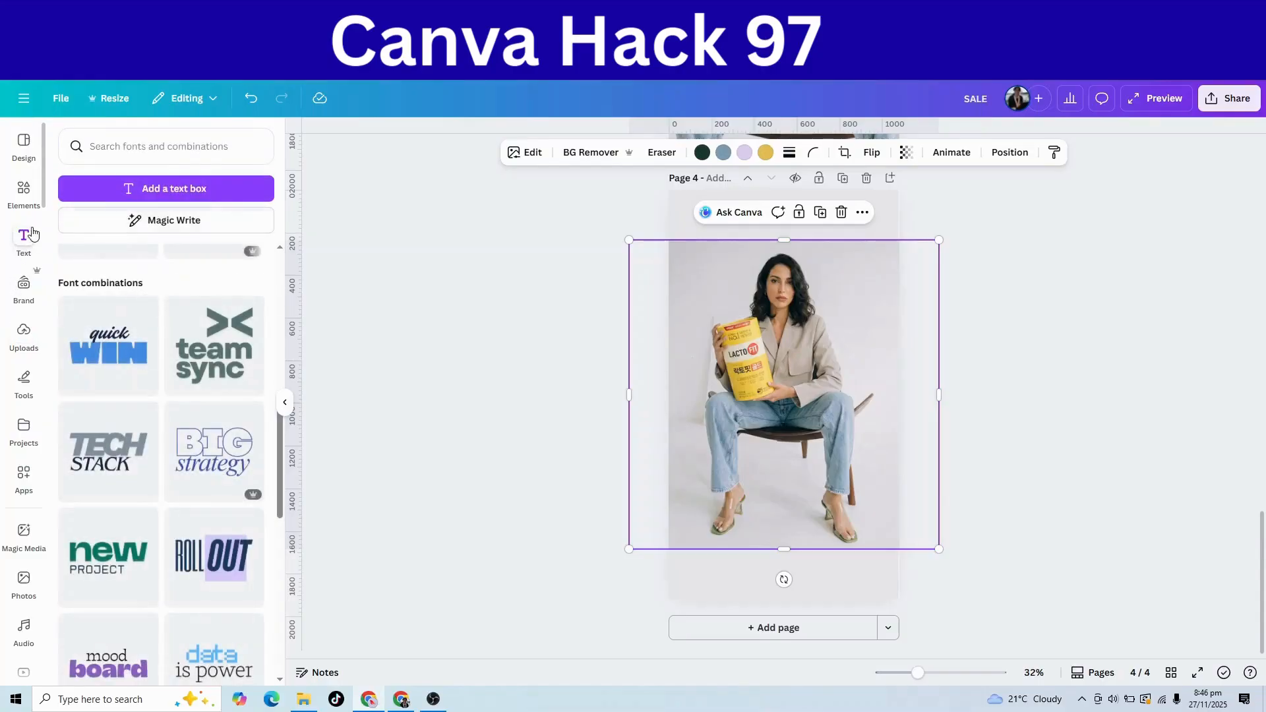
pyautogui.click(21, 249)
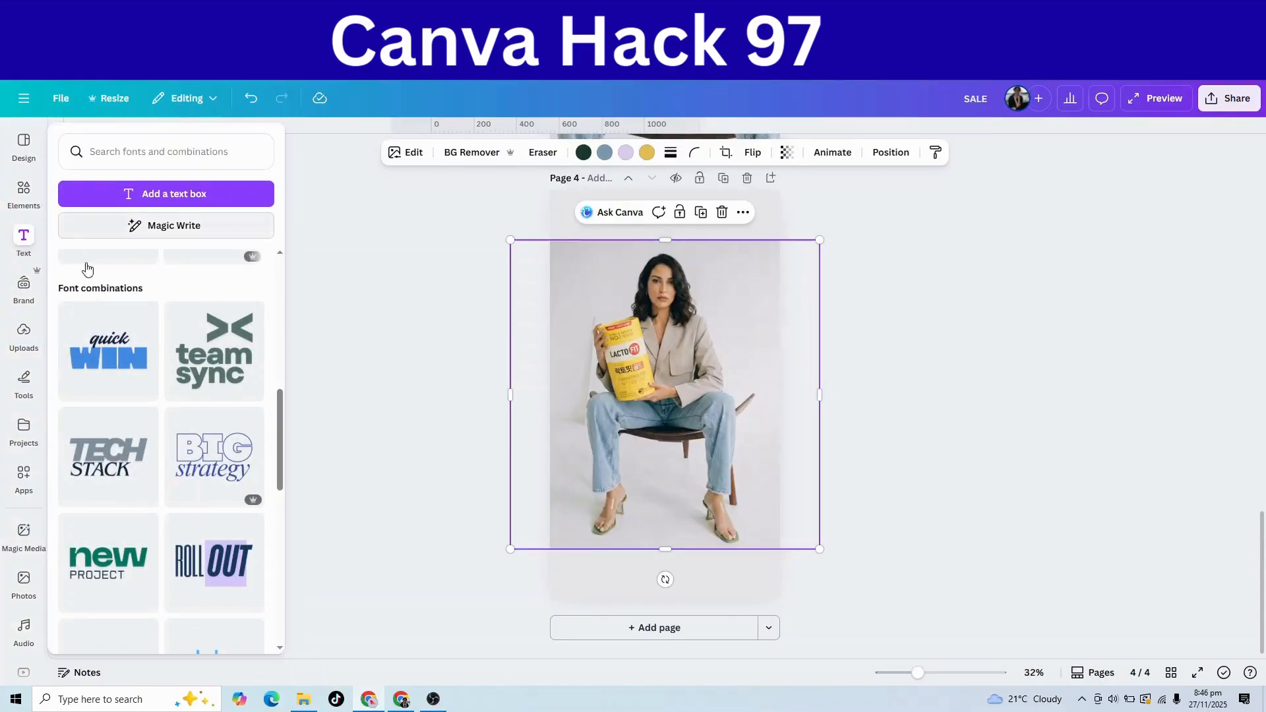
pyautogui.scroll(8, 218, 303)
pyautogui.click(159, 358)
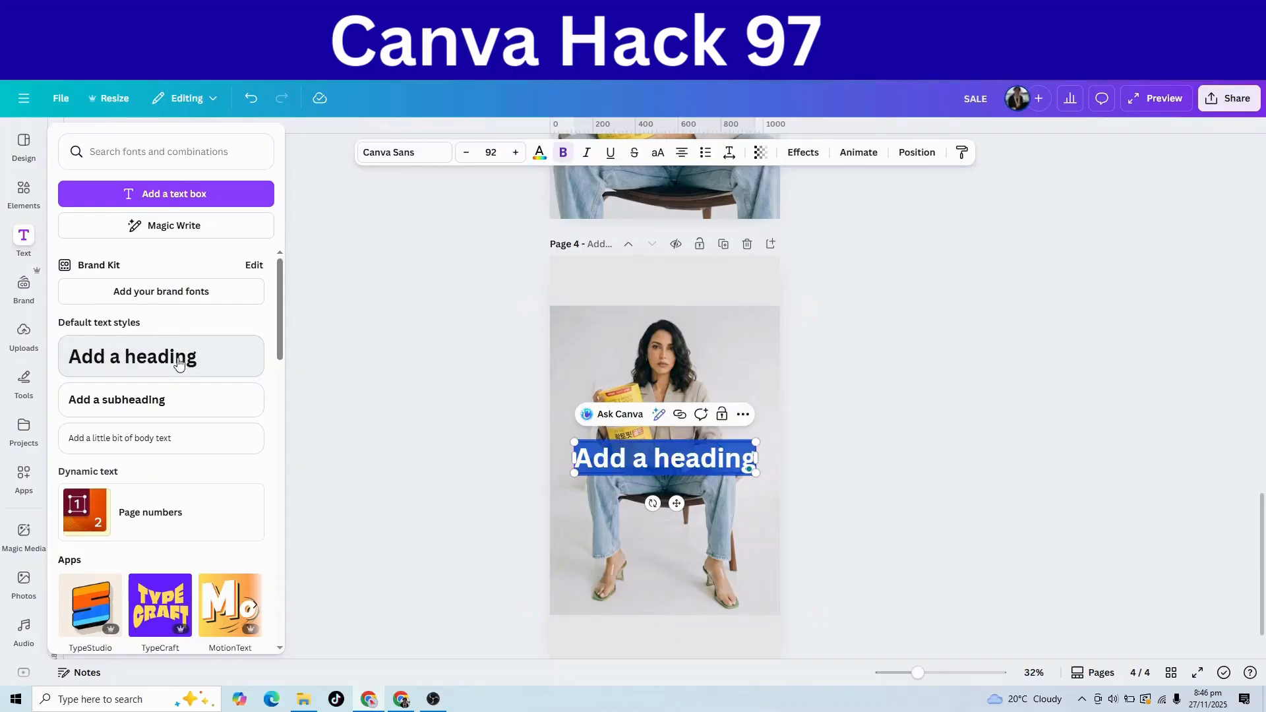
pyautogui.write('SALE')
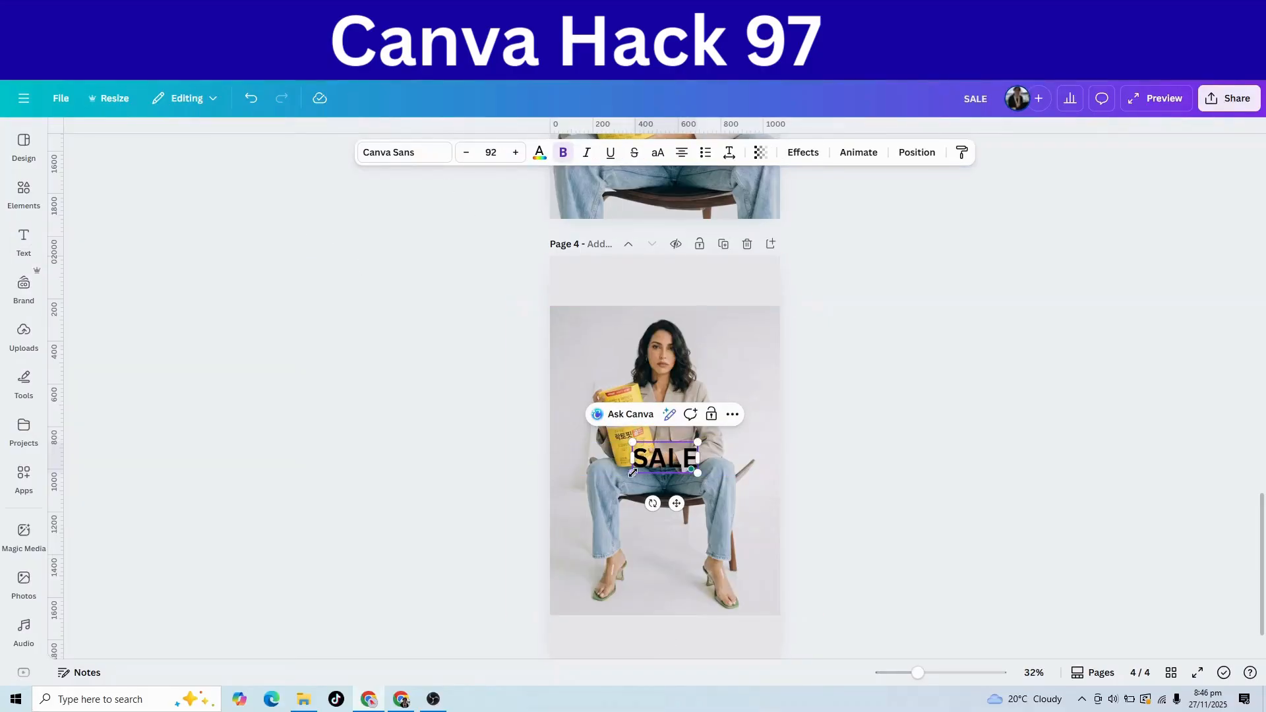
pyautogui.scroll(-2, 941, 452)
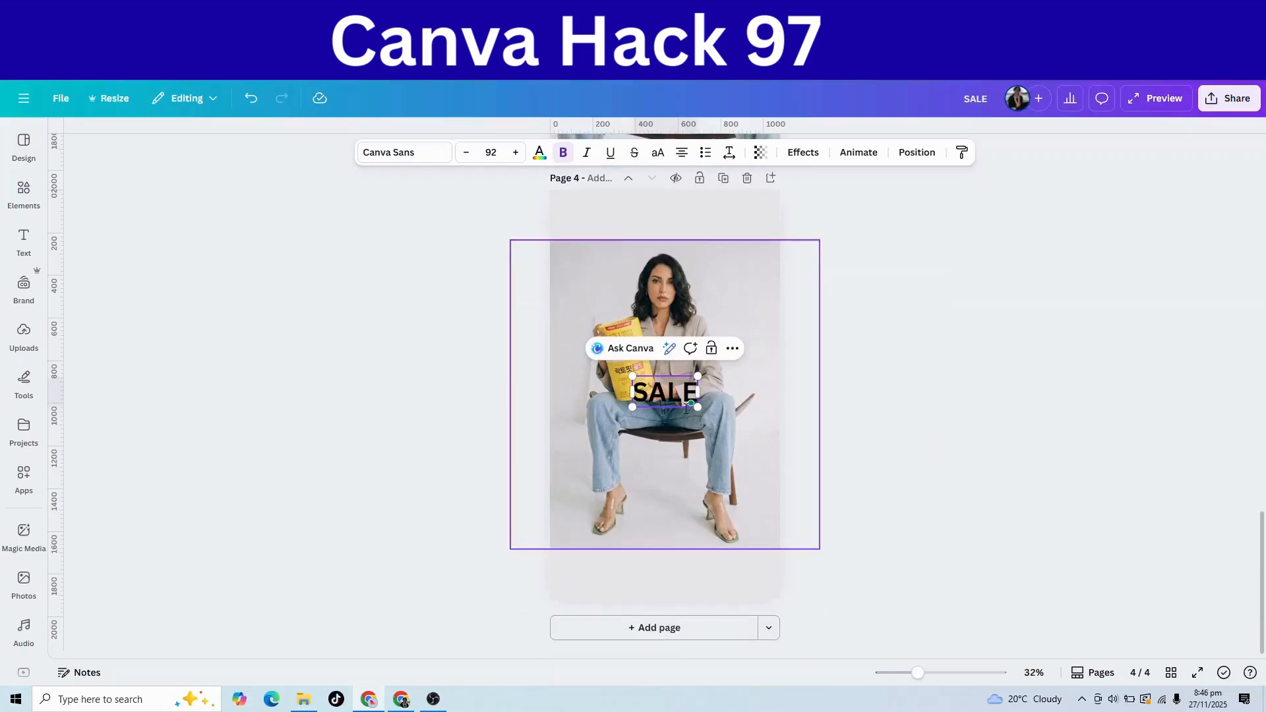
pyautogui.moveTo(699, 510); pyautogui.dragTo(699, 522)
pyautogui.moveTo(669, 399); pyautogui.dragTo(612, 213)
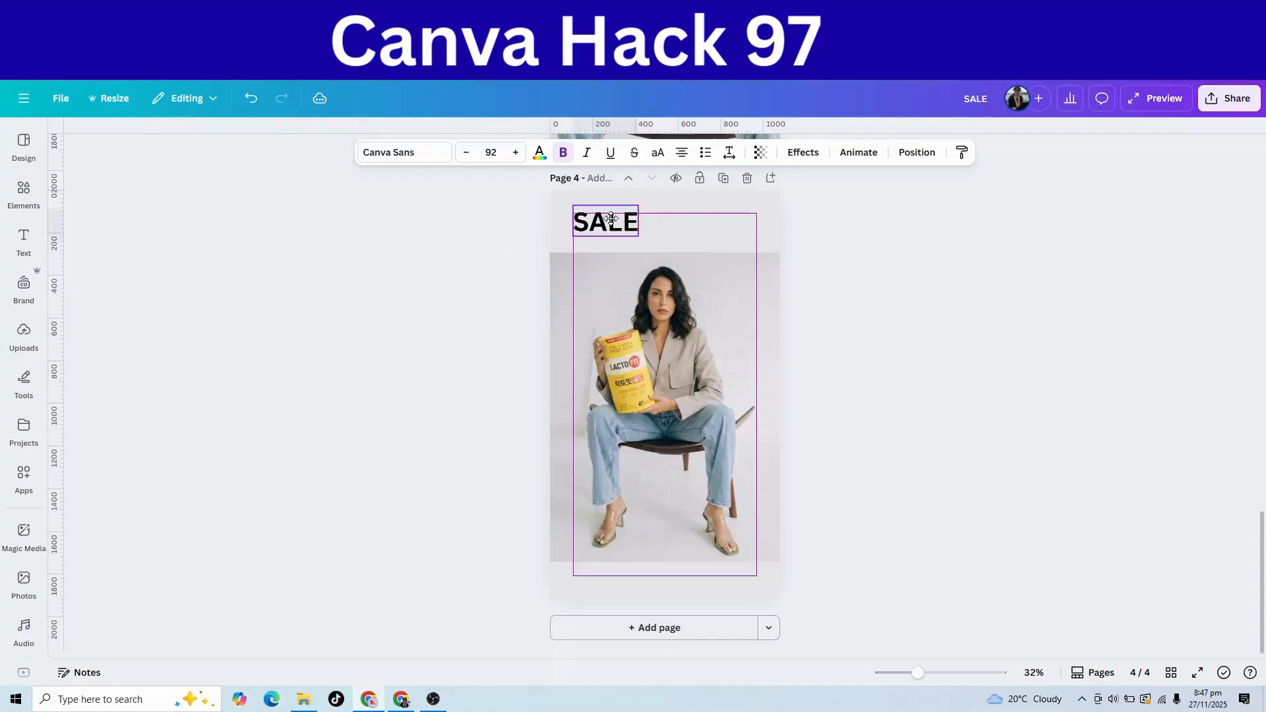
# Remove the background from the woman's photo on page 4
pyautogui.click(738, 318)
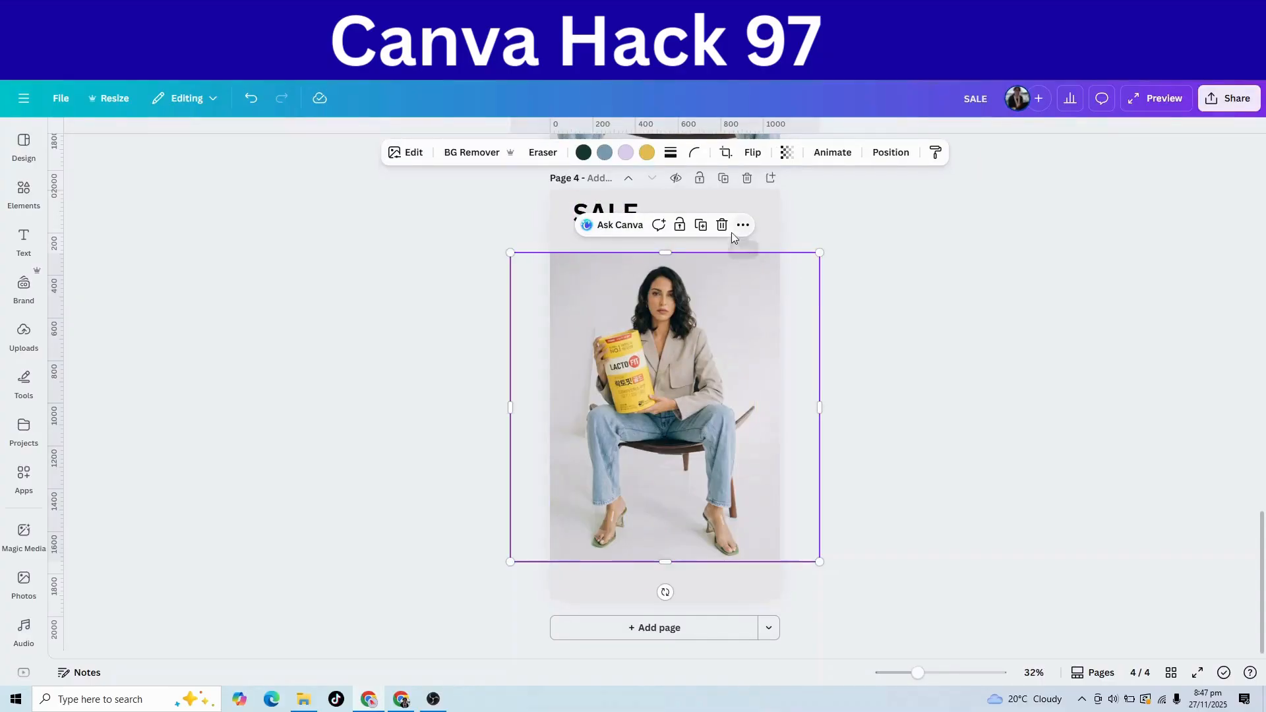
pyautogui.click(497, 165)
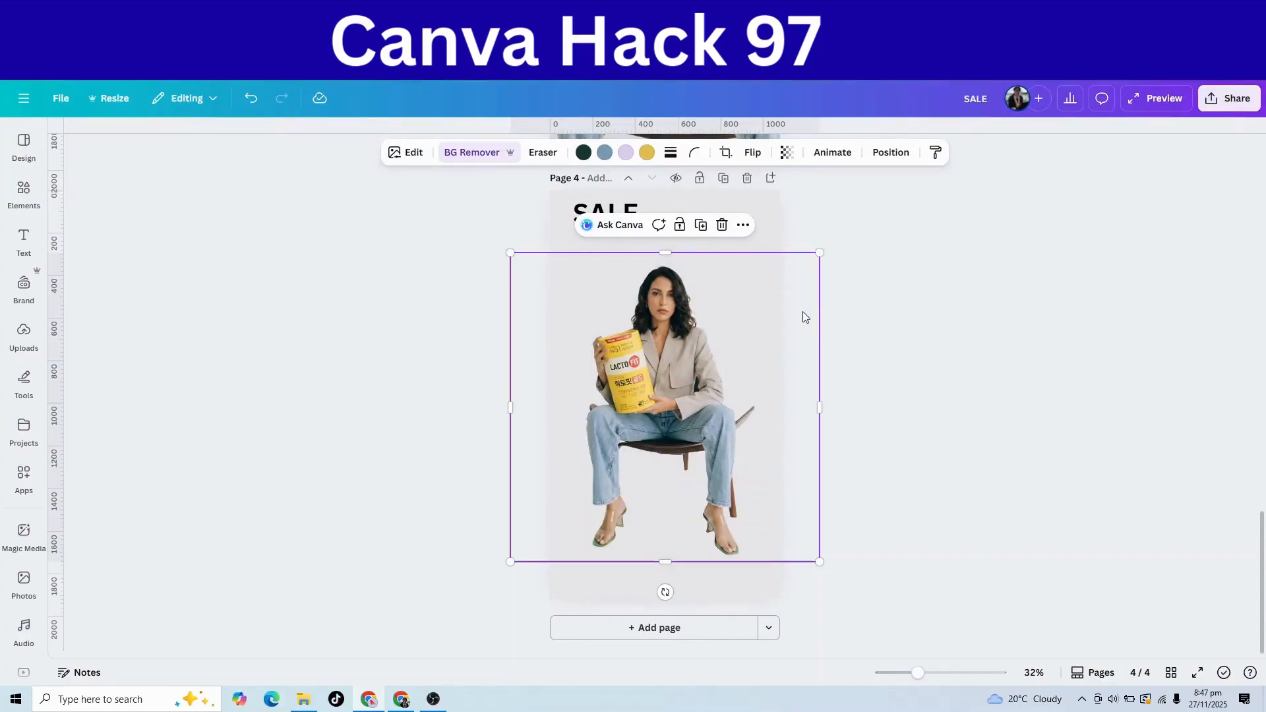
# Enlarge the SALE heading to font size 259 so it spans most of the page width above the woman
pyautogui.click(587, 214)
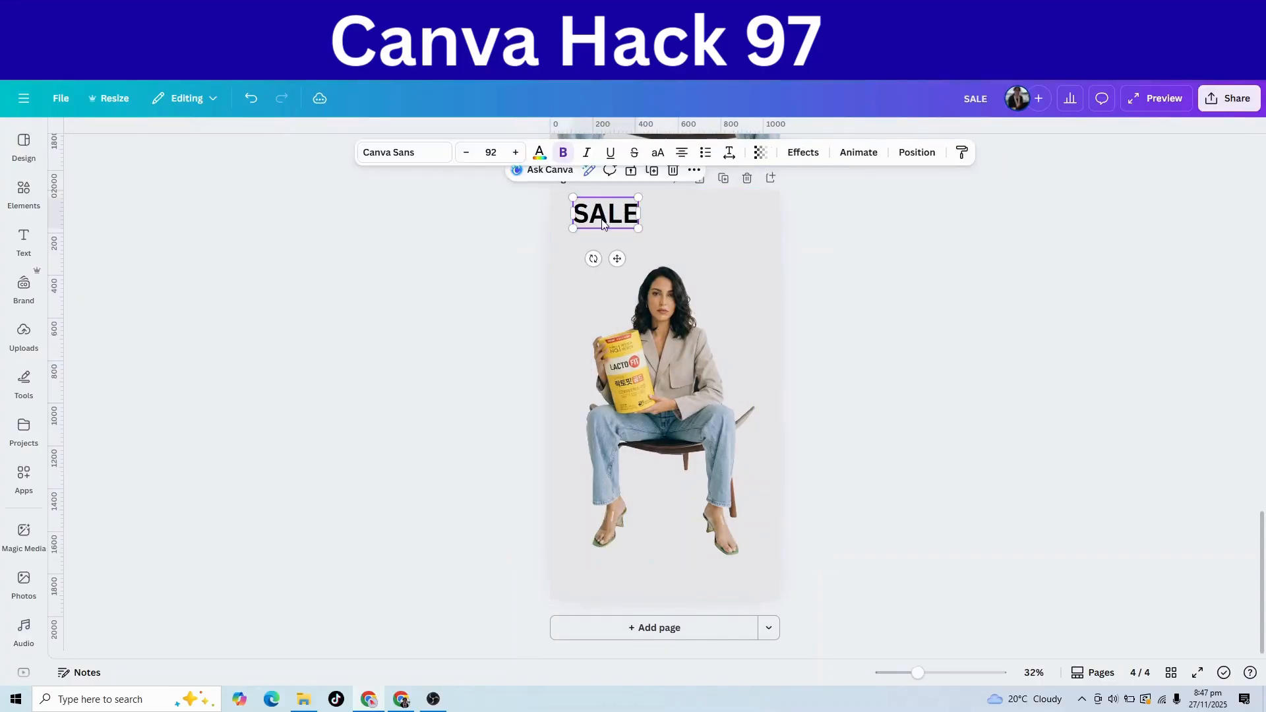
pyautogui.moveTo(637, 229); pyautogui.dragTo(589, 259)
pyautogui.click(734, 254)
# Change the SALE heading's font to Playfair Display and its colour to the dark purple from the brand palette
pyautogui.click(396, 153)
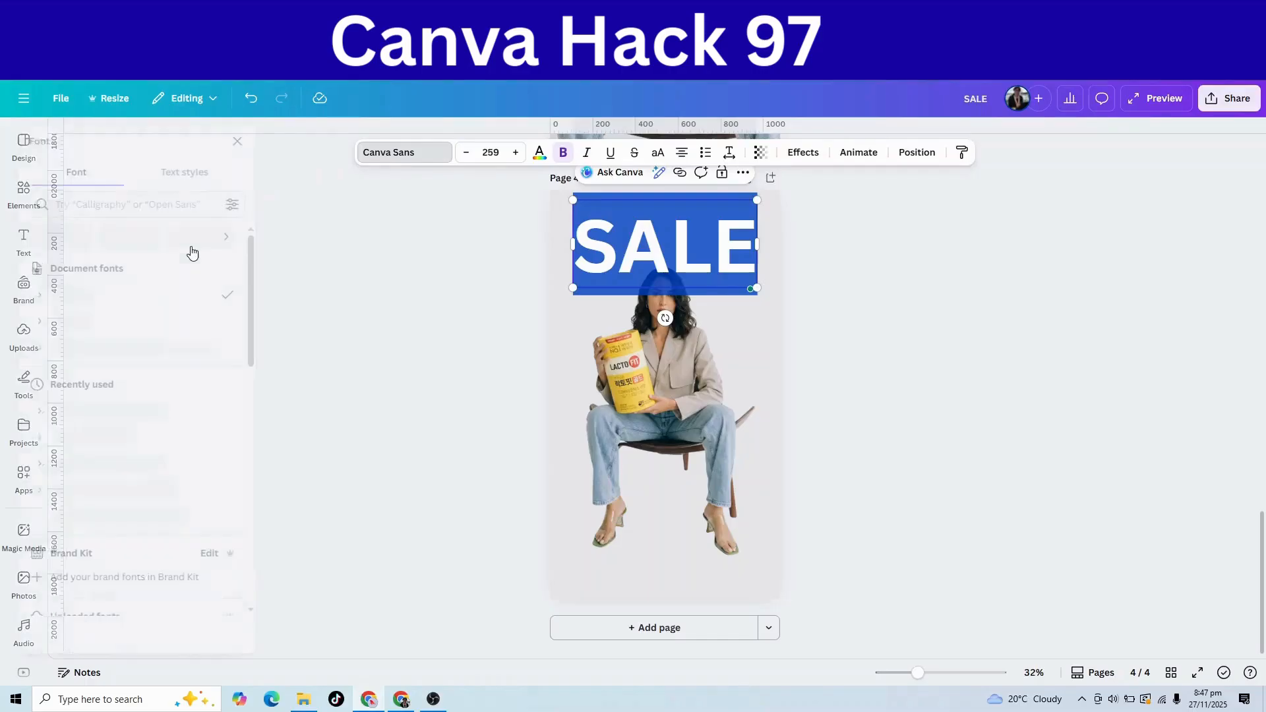
pyautogui.click(113, 323)
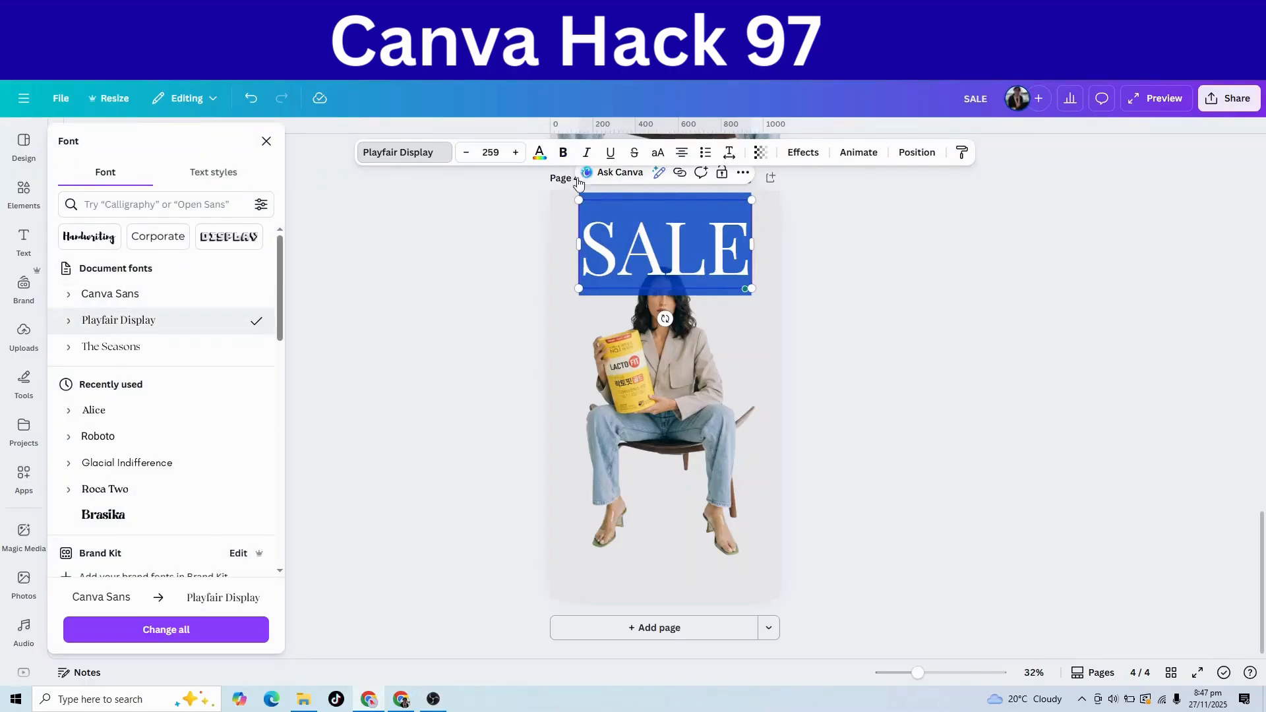
pyautogui.click(540, 153)
pyautogui.click(163, 365)
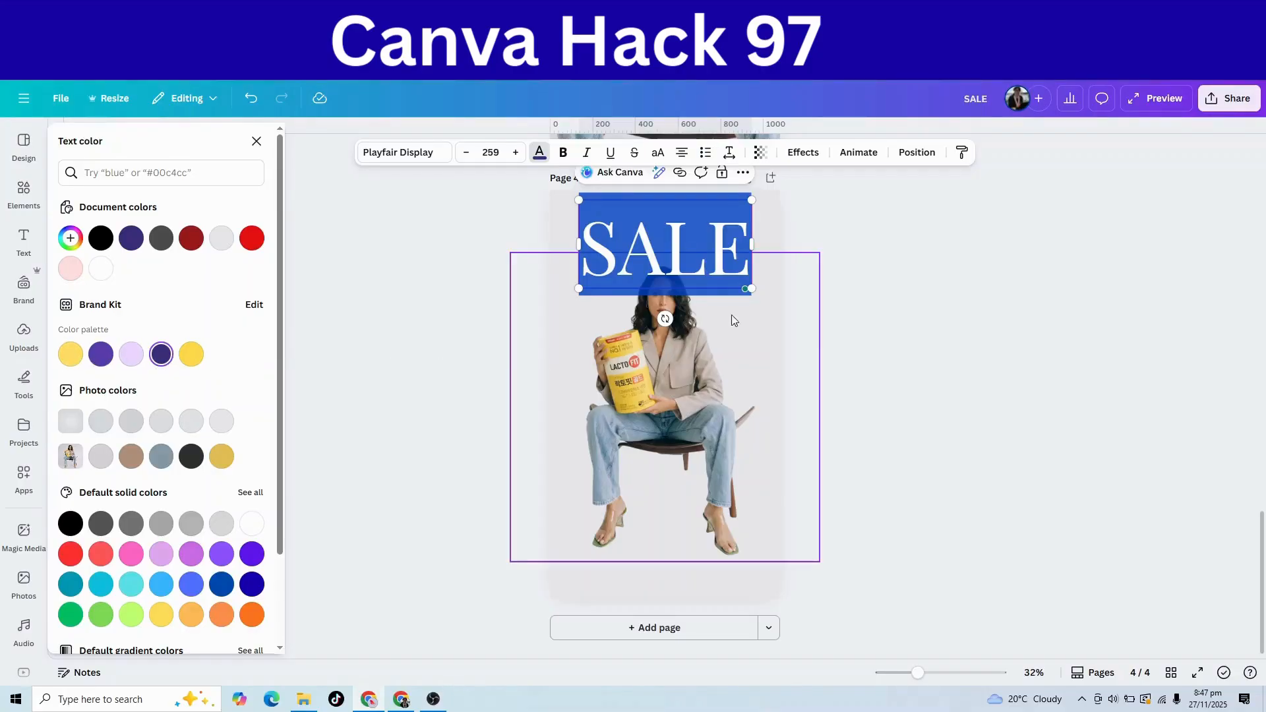
pyautogui.click(809, 276)
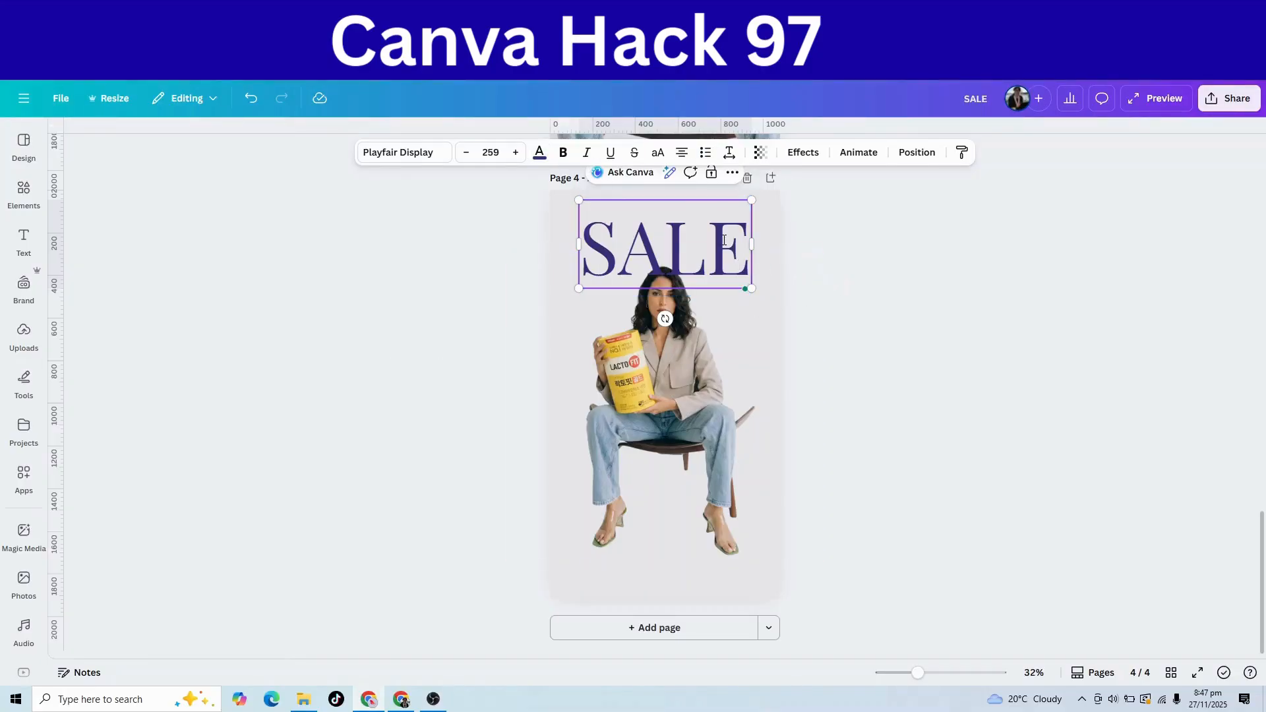
pyautogui.click(884, 323)
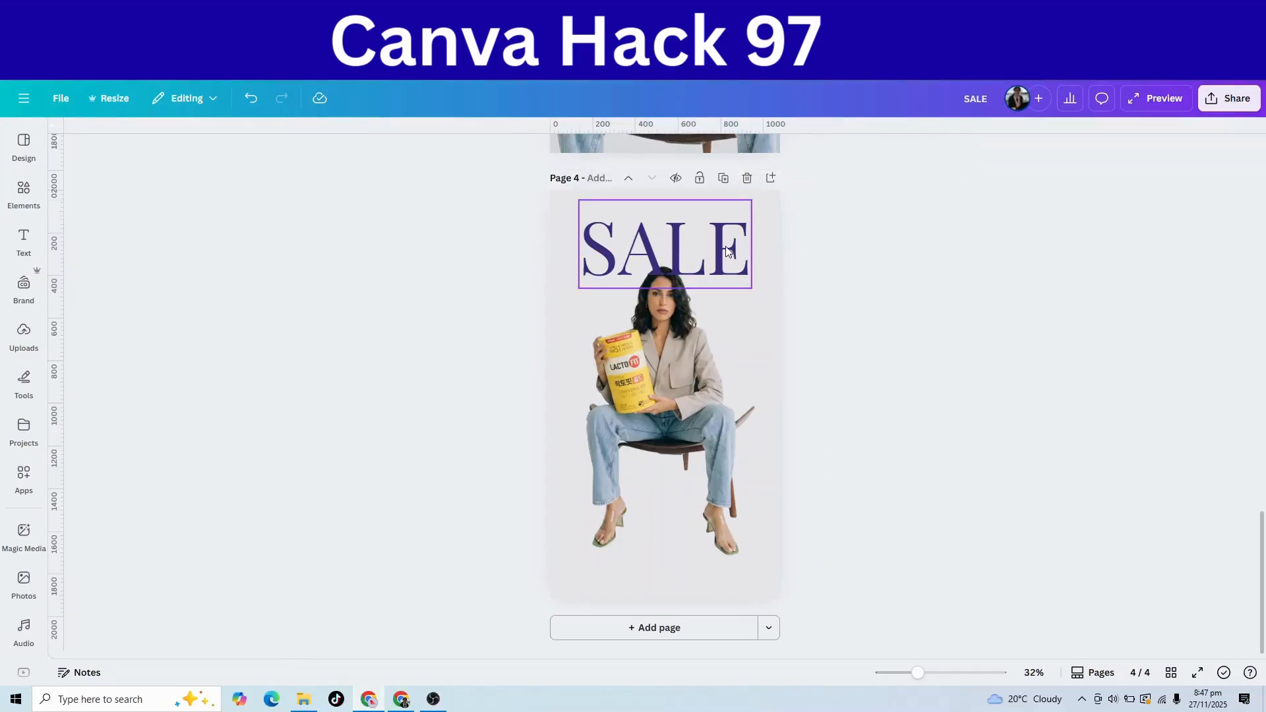
# Stack two copies of the SALE heading directly below the original, and duplicate the page
pyautogui.click(726, 249)
pyautogui.click(711, 174)
pyautogui.moveTo(703, 259); pyautogui.dragTo(690, 300)
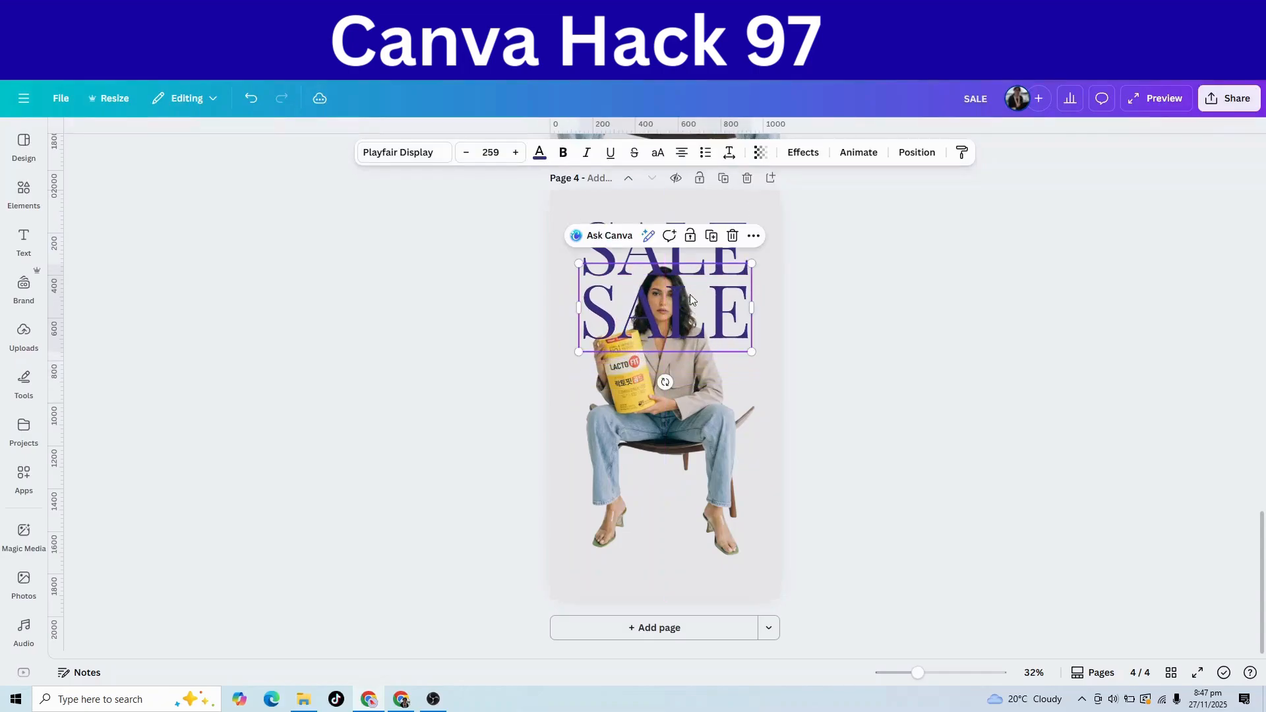
pyautogui.click(710, 236)
pyautogui.moveTo(691, 375); pyautogui.dragTo(694, 372)
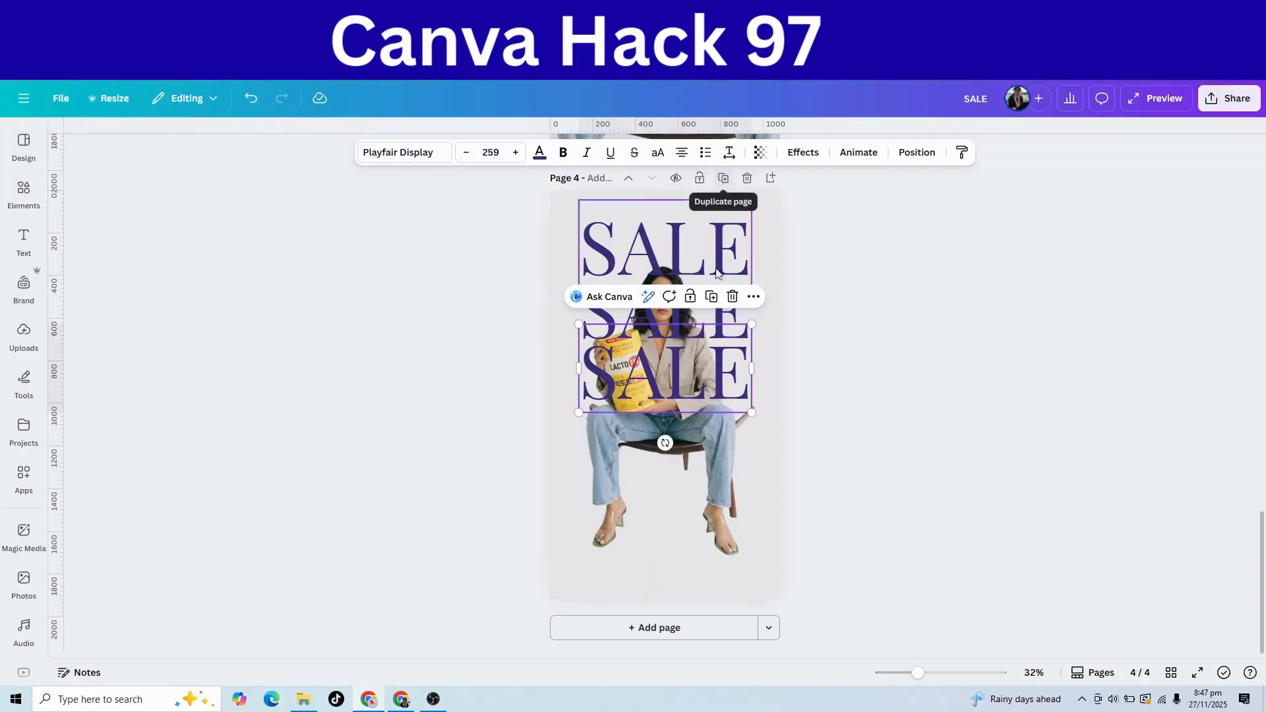
pyautogui.click(724, 178)
# Apply the Skate animation with the leftward direction to the uppermost SALE heading on page 4
pyautogui.scroll(8, 715, 433)
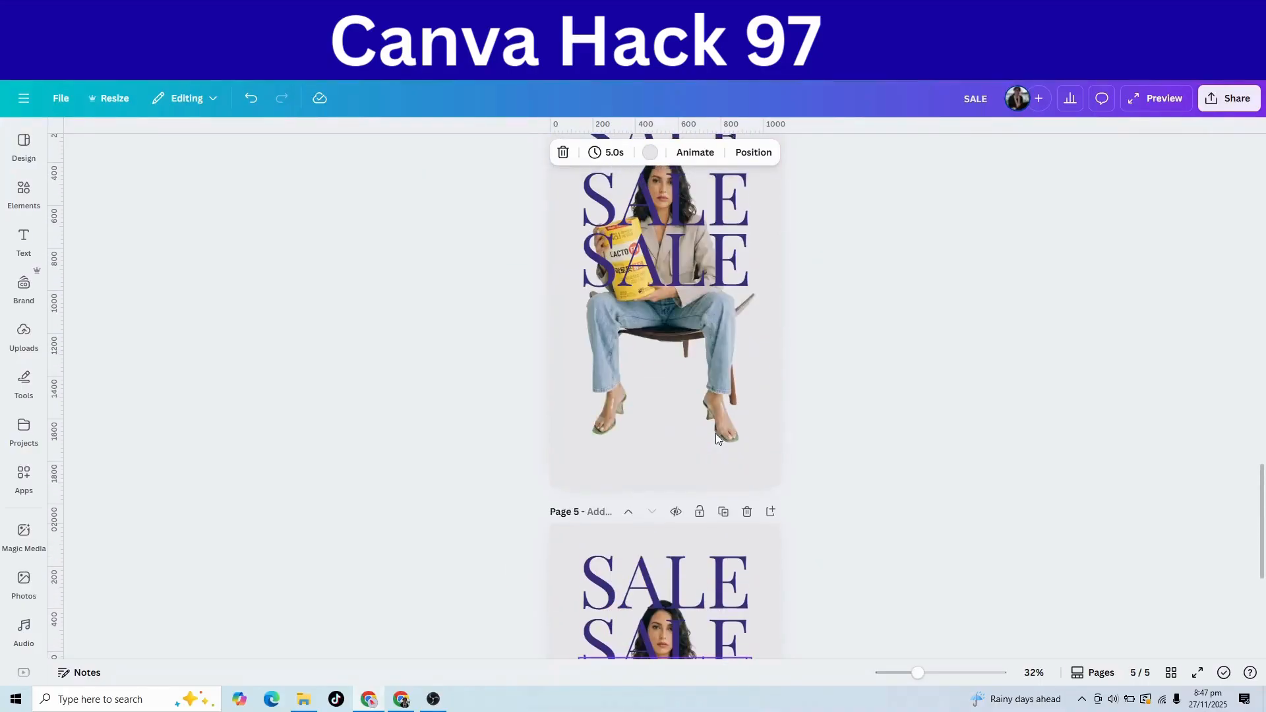
pyautogui.click(724, 332)
pyautogui.click(729, 328)
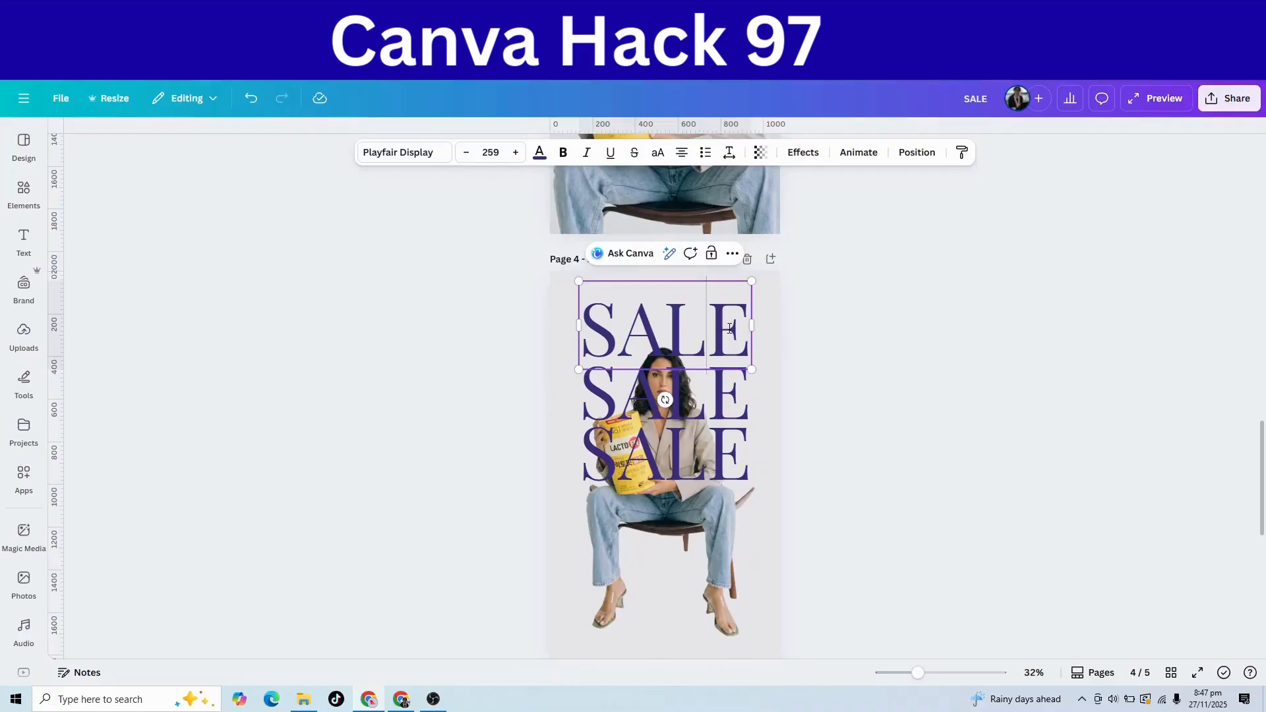
pyautogui.moveTo(729, 328); pyautogui.dragTo(584, 333)
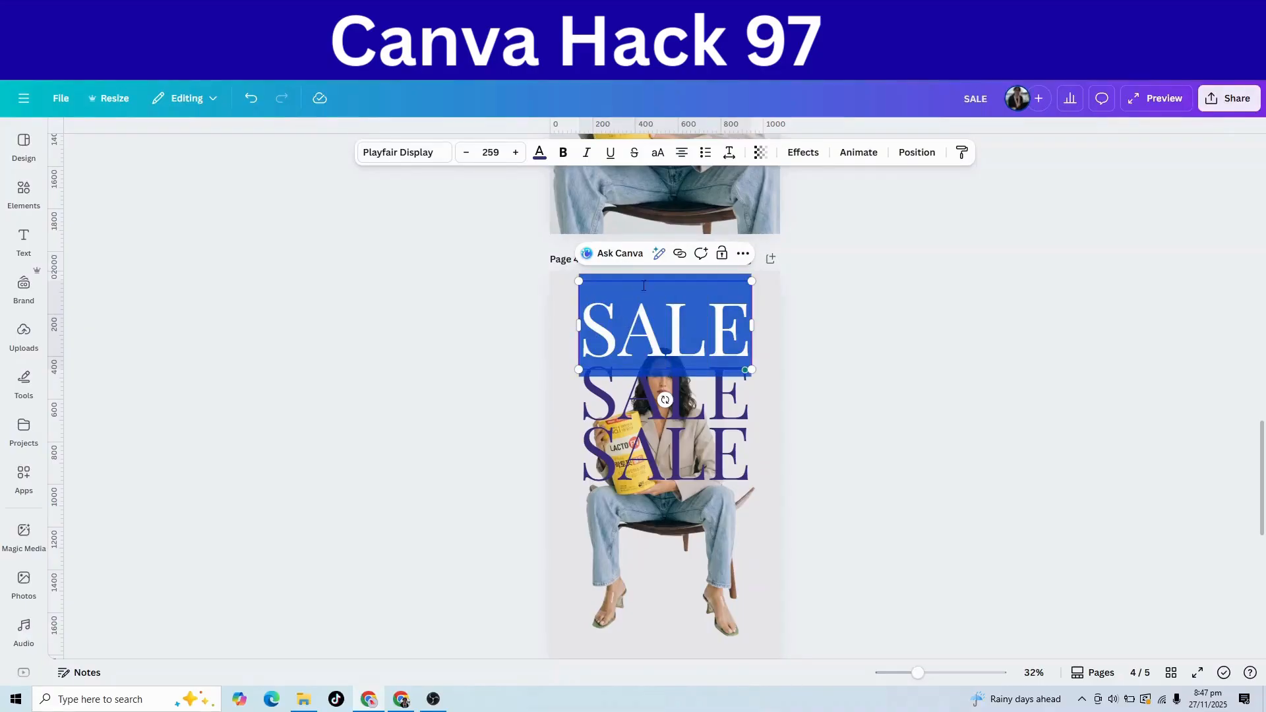
pyautogui.click(858, 152)
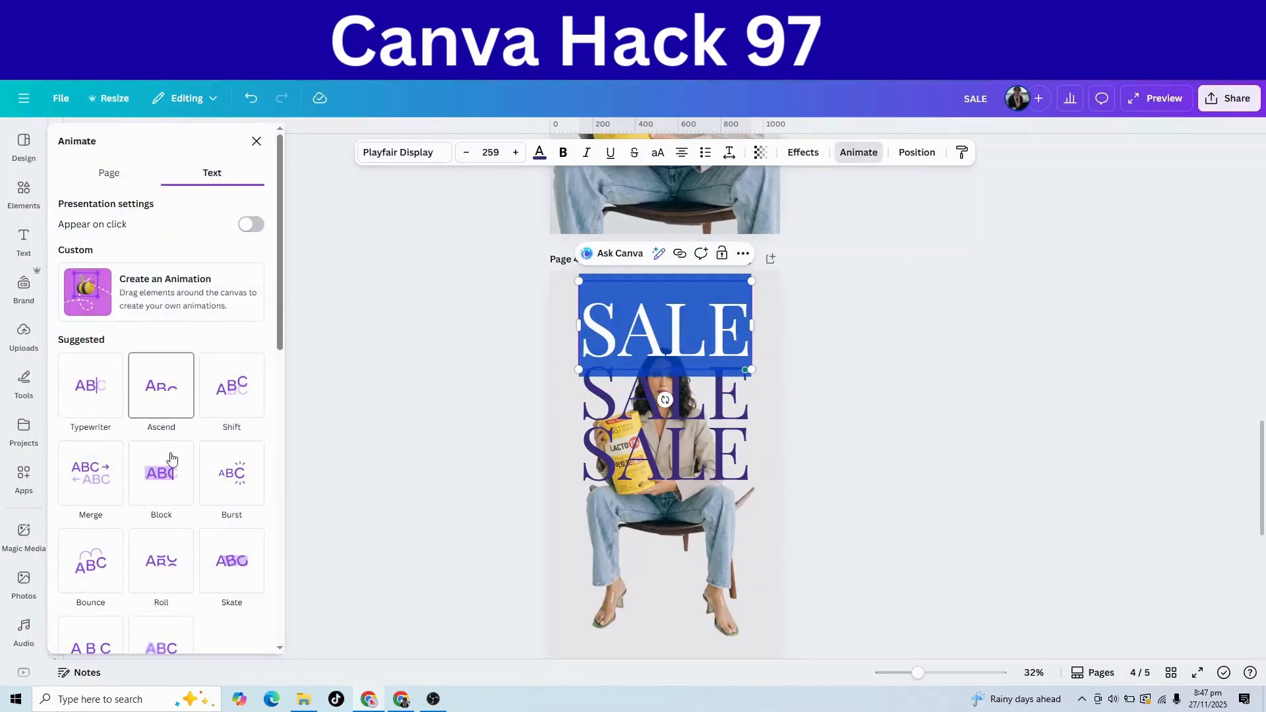
pyautogui.click(232, 580)
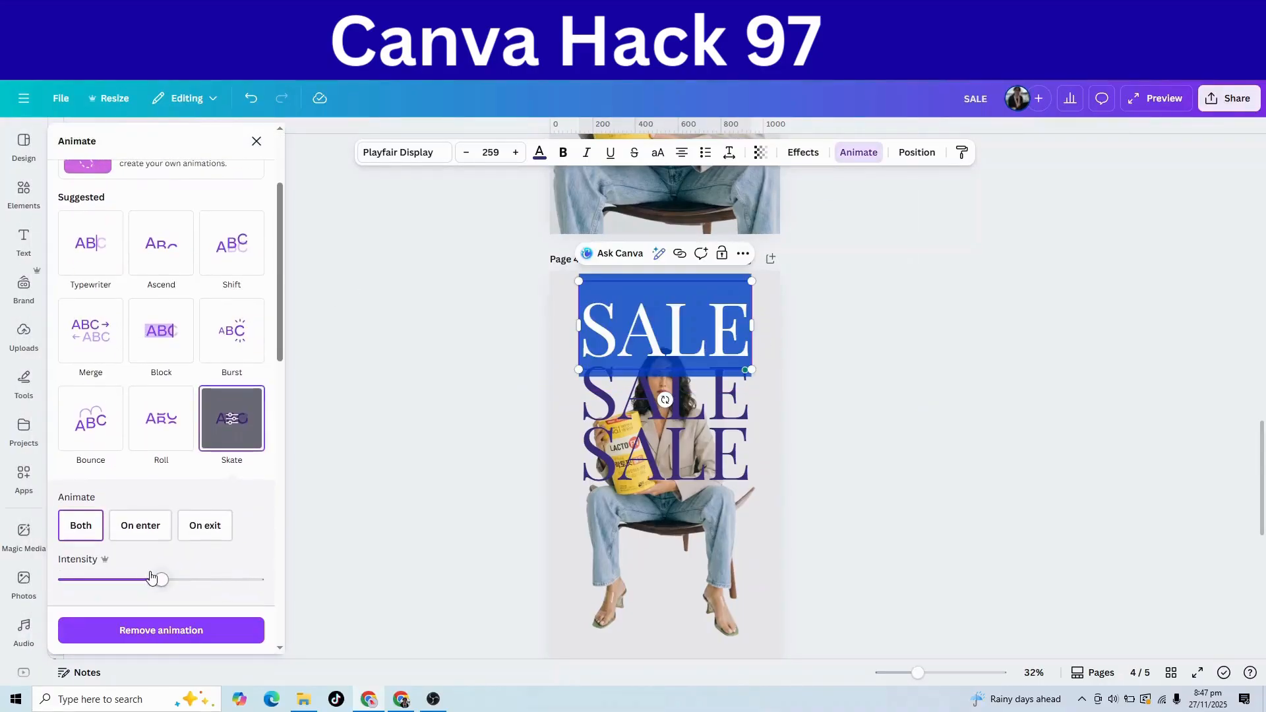
pyautogui.scroll(-2, 119, 566)
pyautogui.click(84, 517)
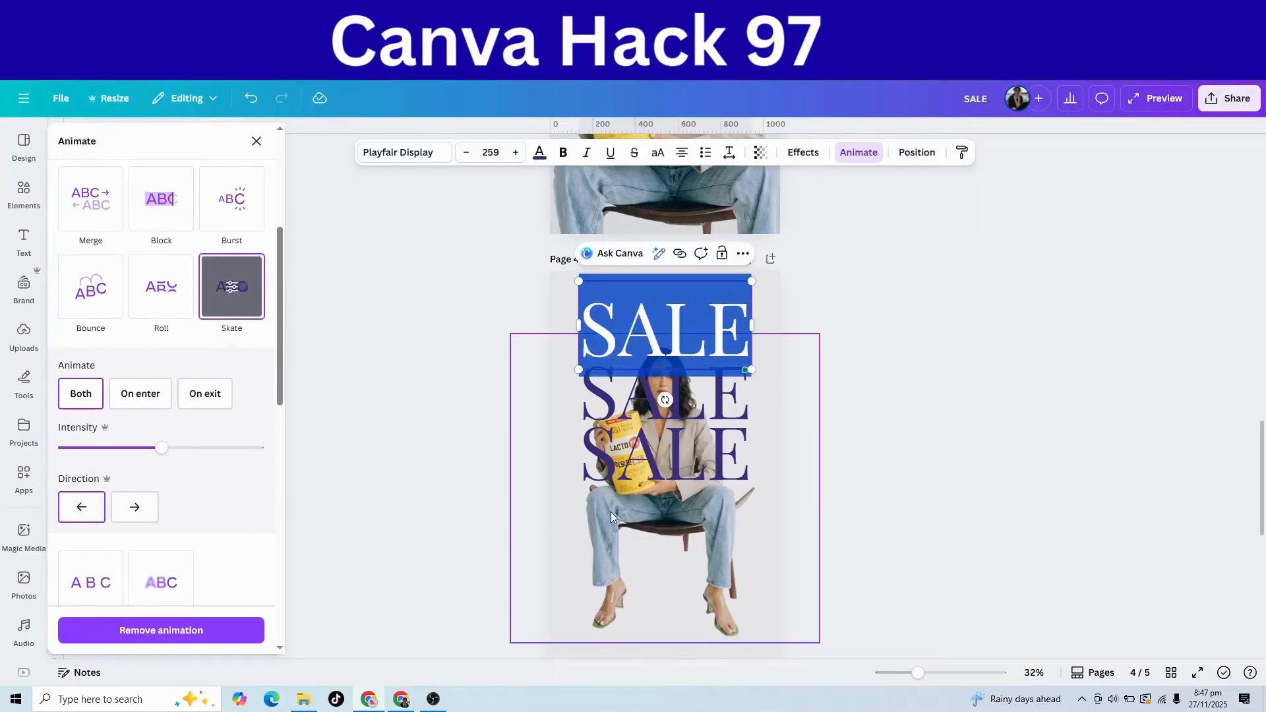
# Apply the Skate animation to the lowest SALE heading on page 4, keeping the leftward direction
pyautogui.click(698, 465)
pyautogui.click(734, 459)
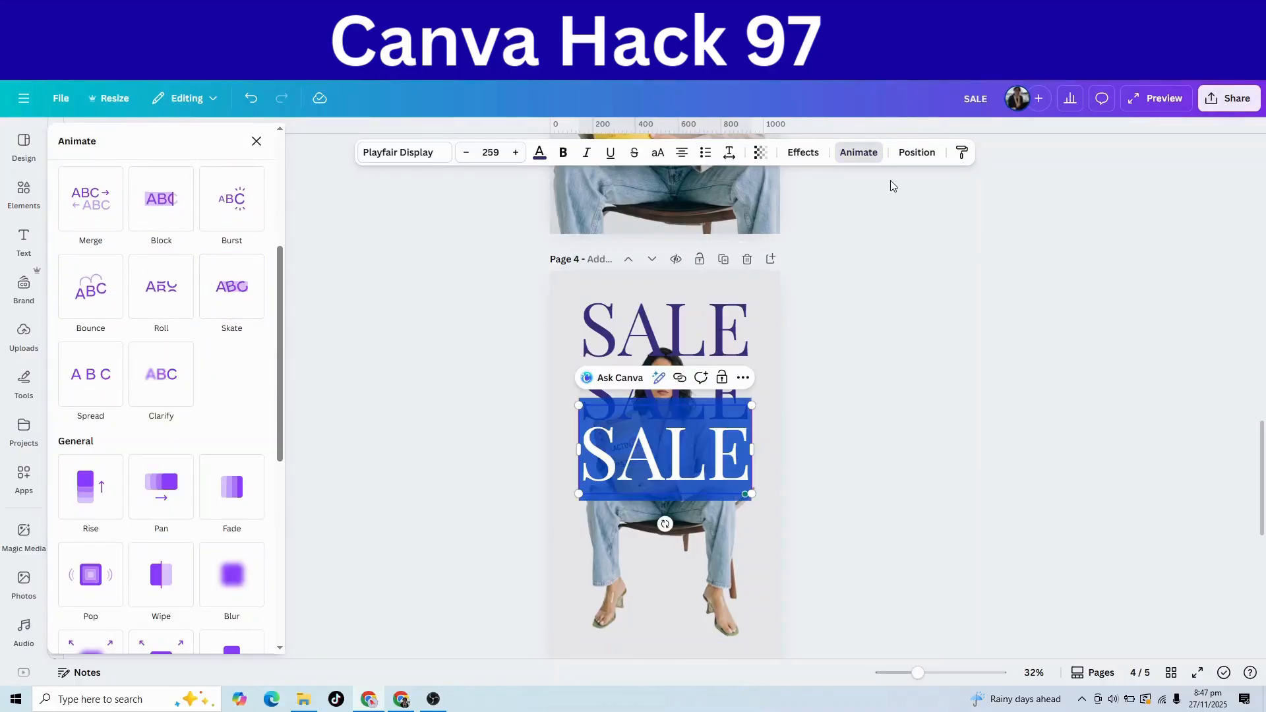
pyautogui.click(861, 156)
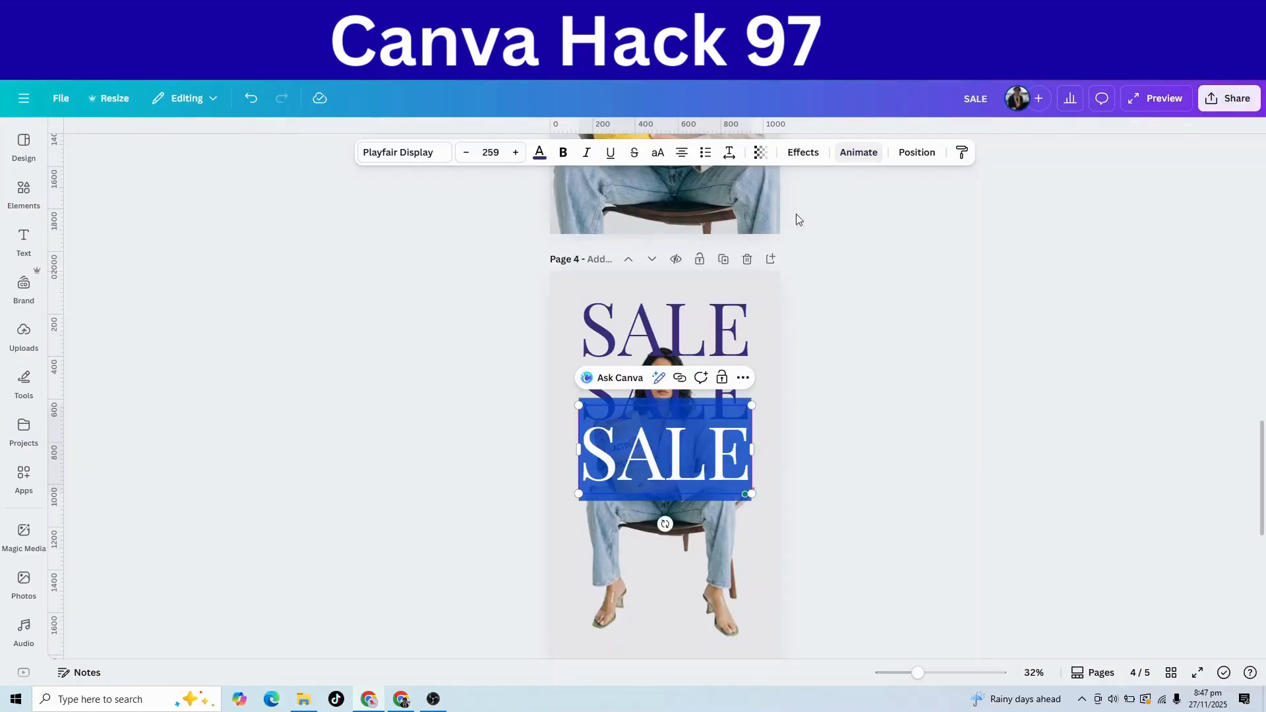
pyautogui.click(868, 163)
pyautogui.scroll(-2, 241, 492)
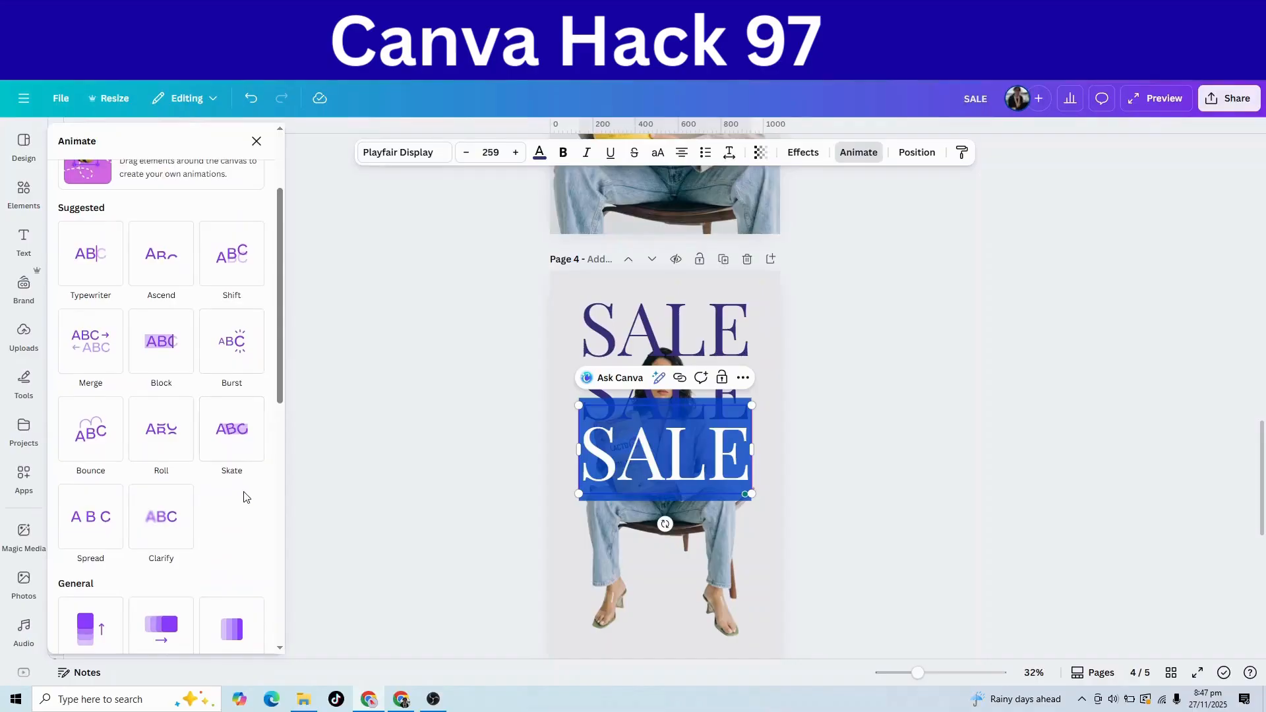
pyautogui.click(237, 442)
pyautogui.scroll(-2, 198, 488)
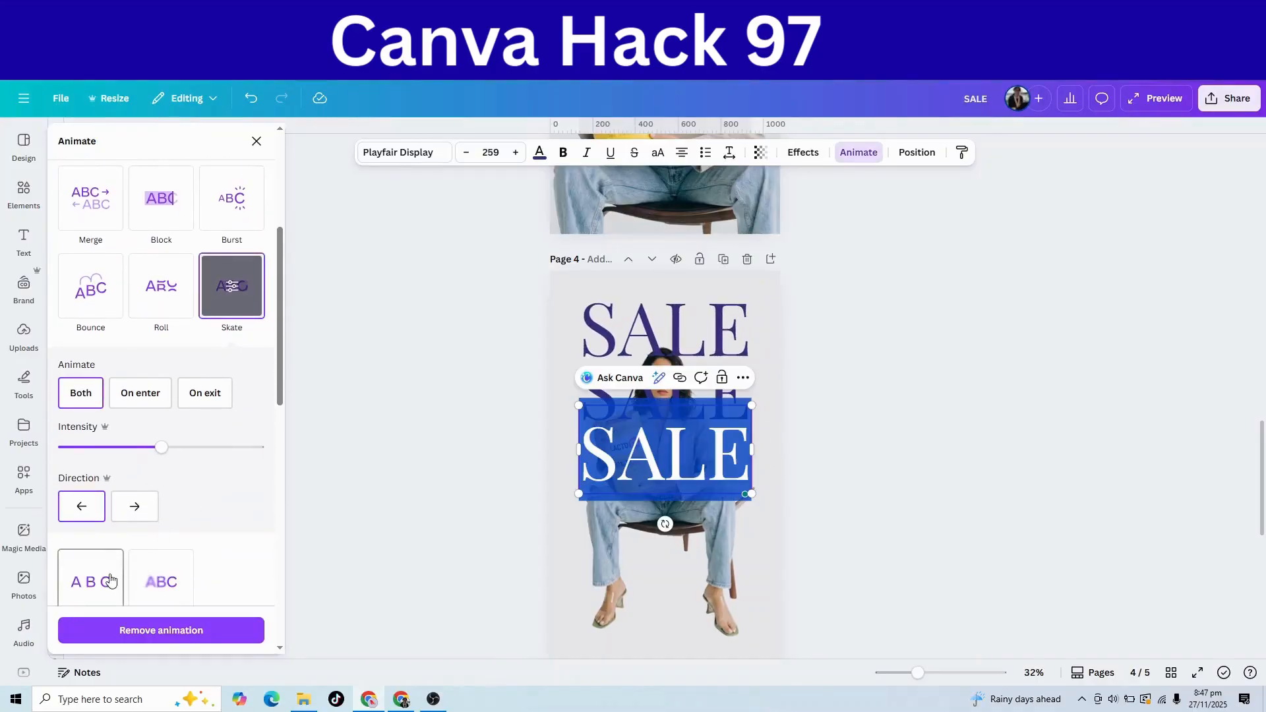
# Apply the Skate animation to the middle SALE heading on page 4
pyautogui.click(670, 396)
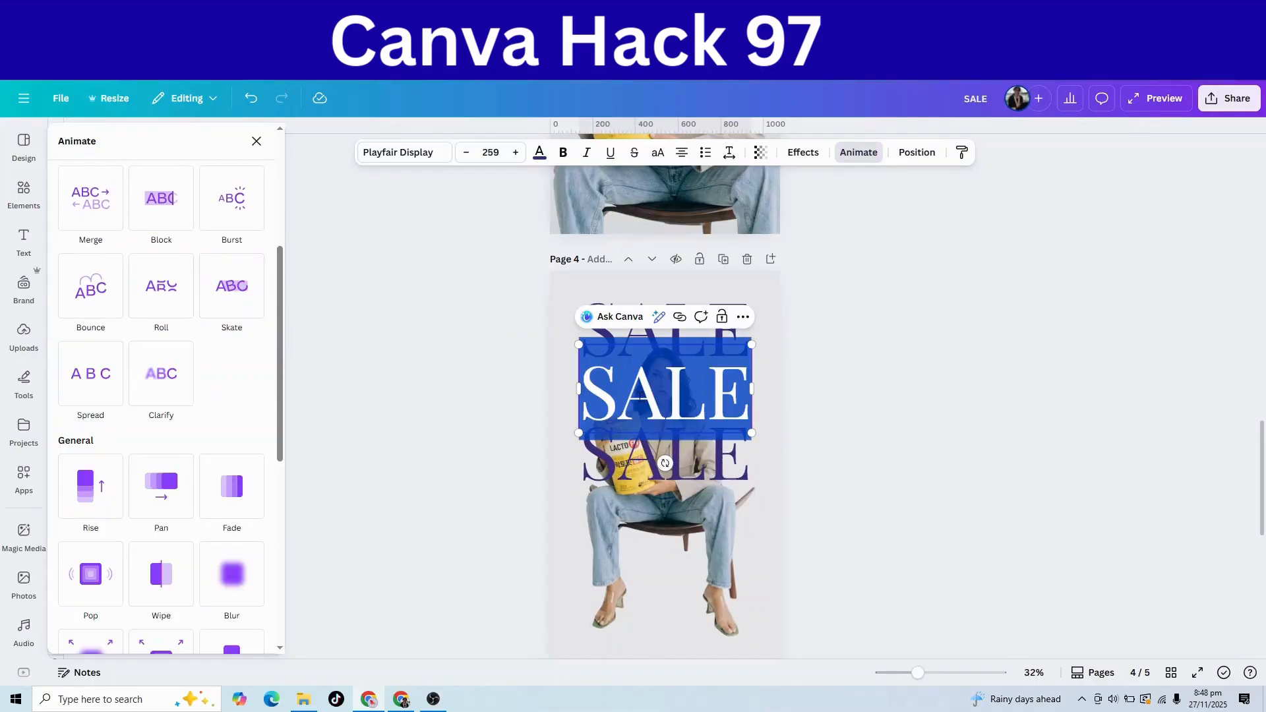
pyautogui.click(236, 292)
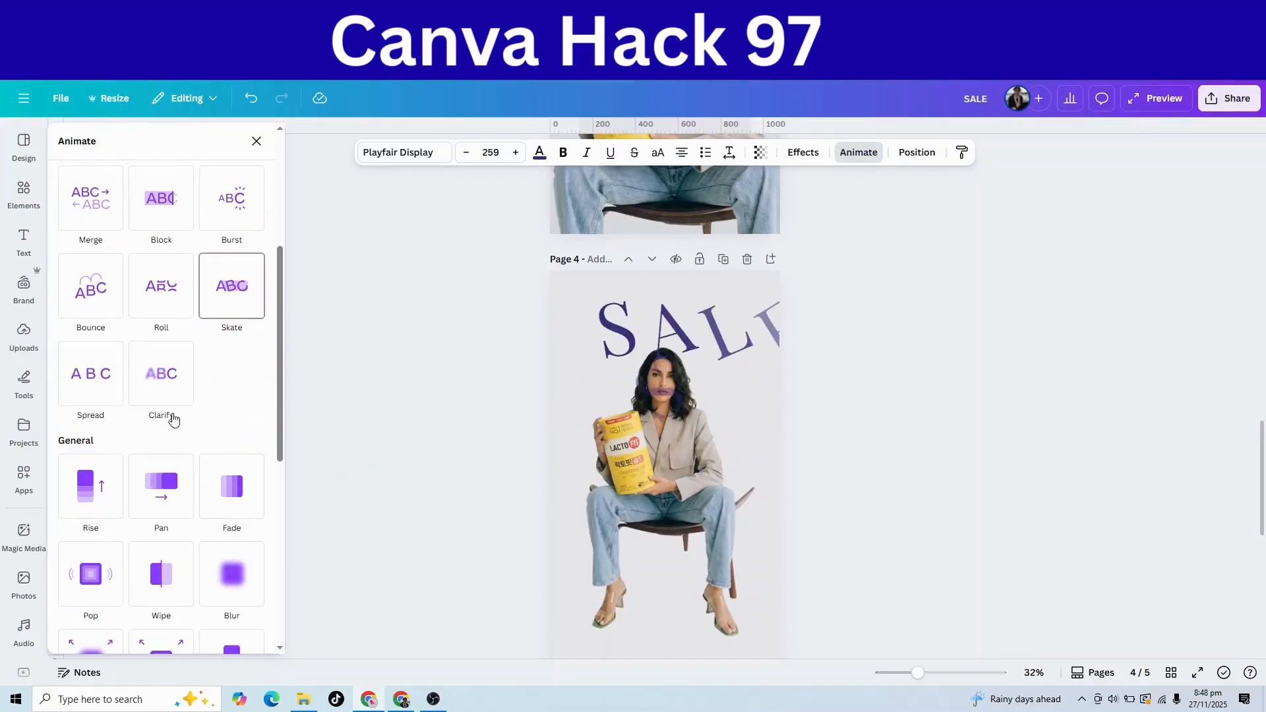
pyautogui.click(147, 412)
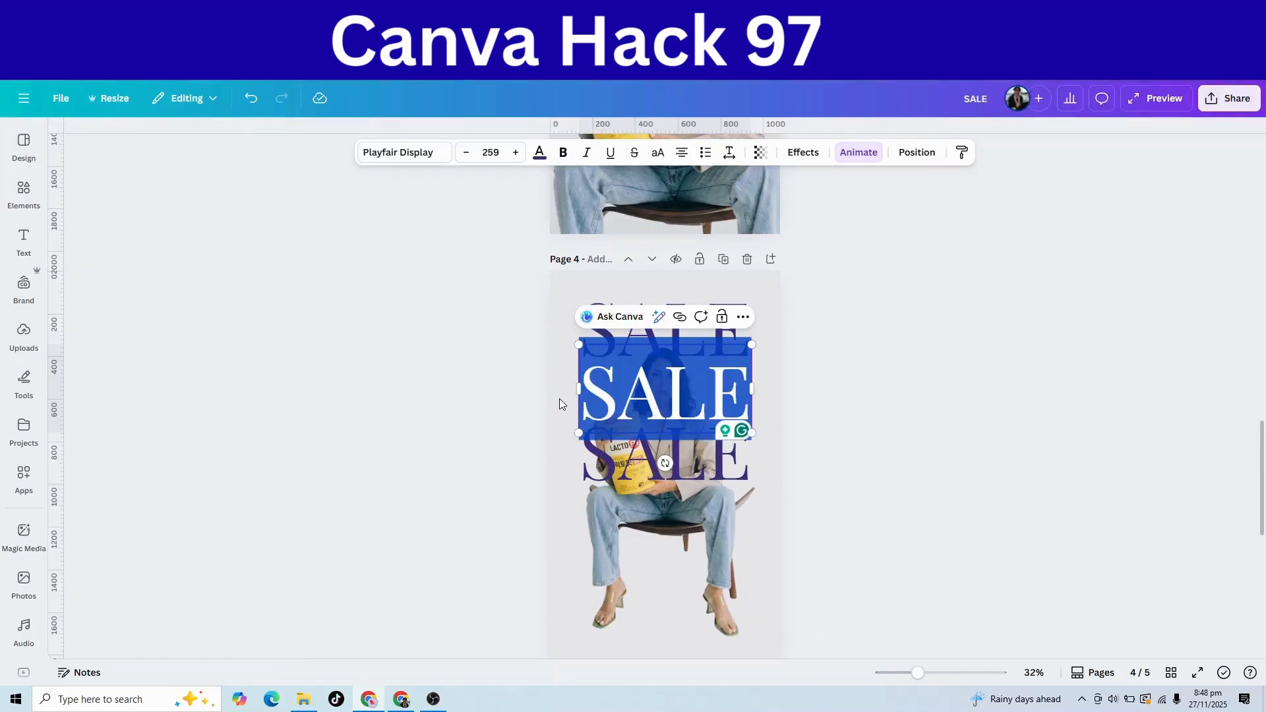
# Change the font of the middle SALE heading on page 4 to The Seasons and nudge it slightly down between the other headings
pyautogui.doubleClick(734, 410)
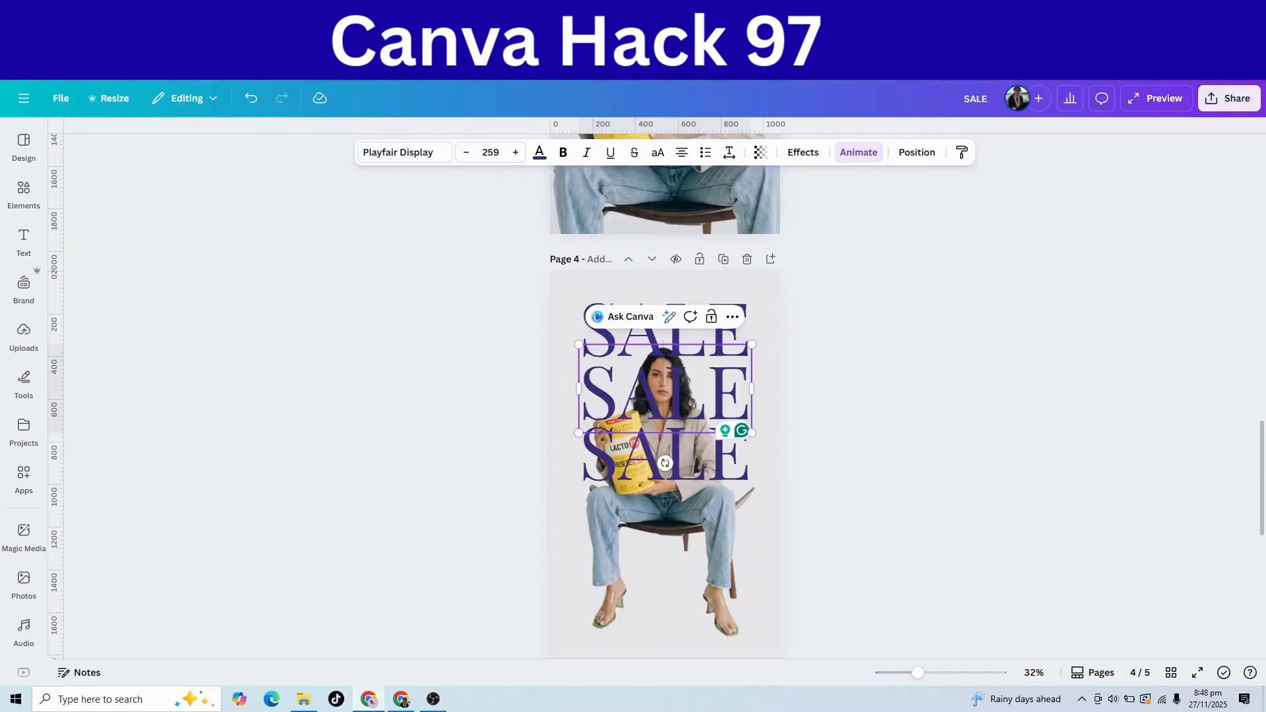
pyautogui.click(380, 159)
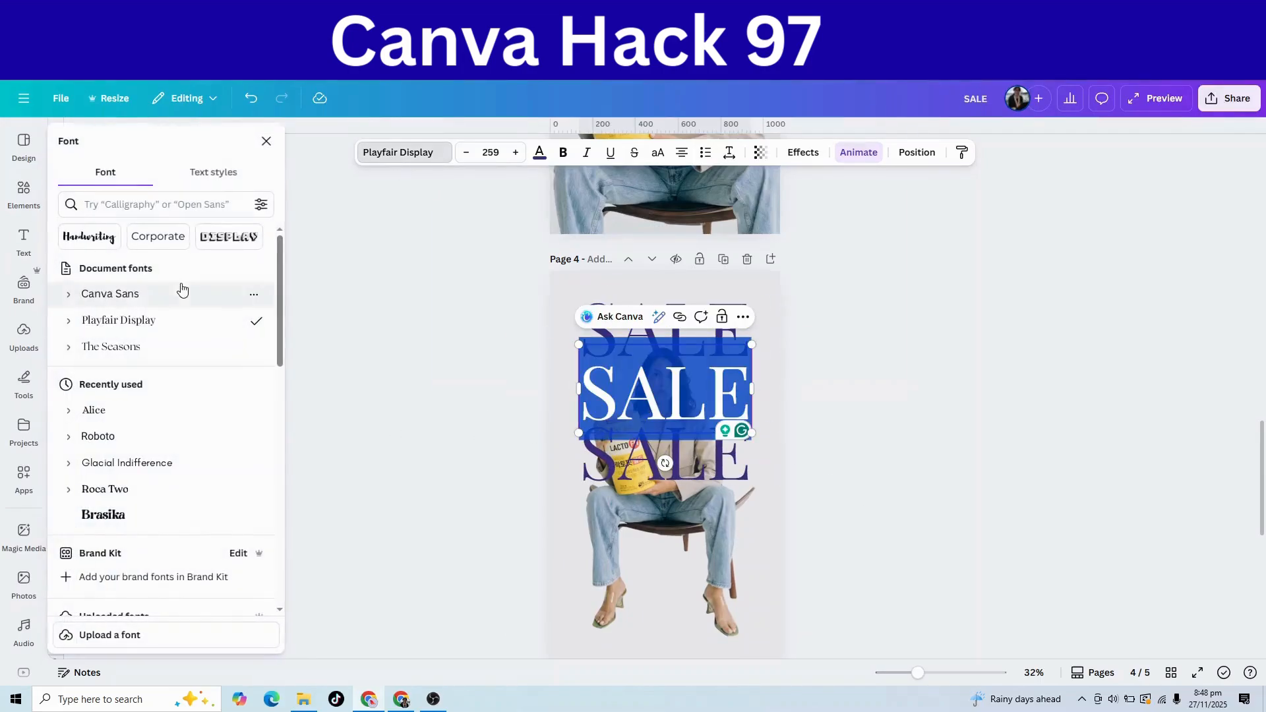
pyautogui.click(111, 347)
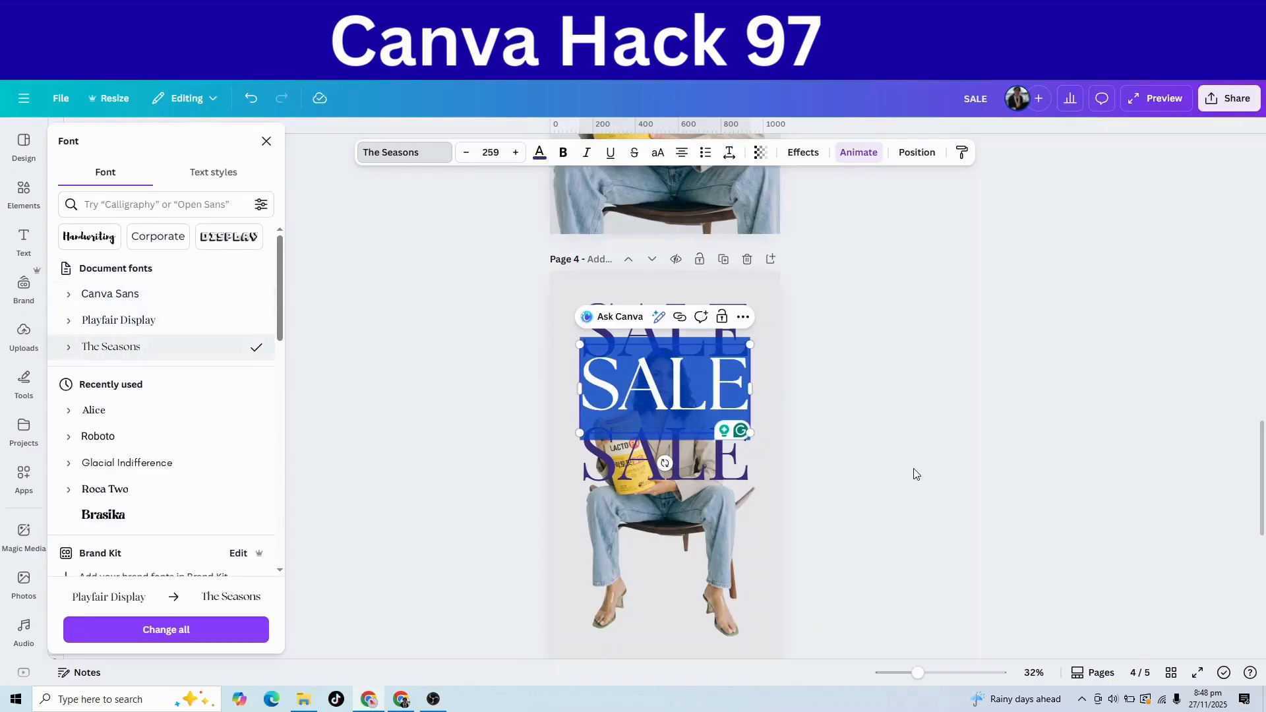
pyautogui.click(865, 461)
pyautogui.moveTo(720, 393); pyautogui.dragTo(717, 397)
pyautogui.click(912, 457)
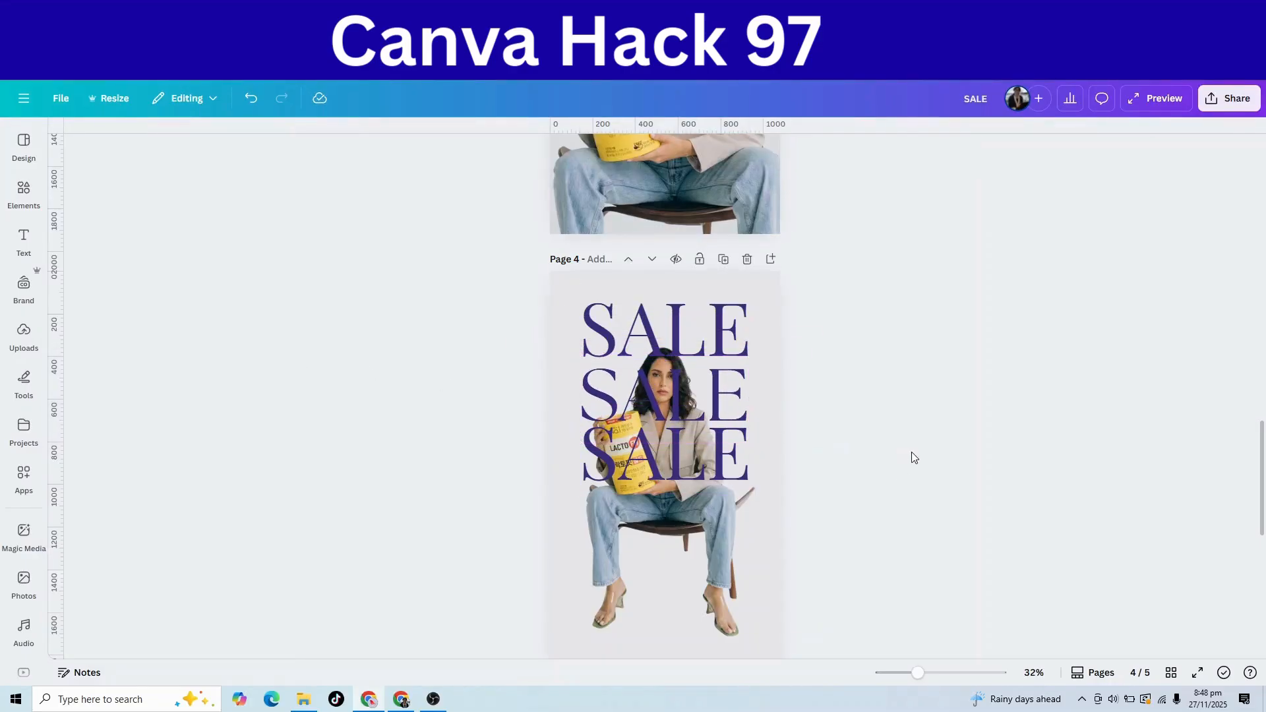
# Bring the woman's cut-out photo on page 4 in front of all three SALE headings
pyautogui.scroll(-2, 912, 457)
pyautogui.click(714, 504)
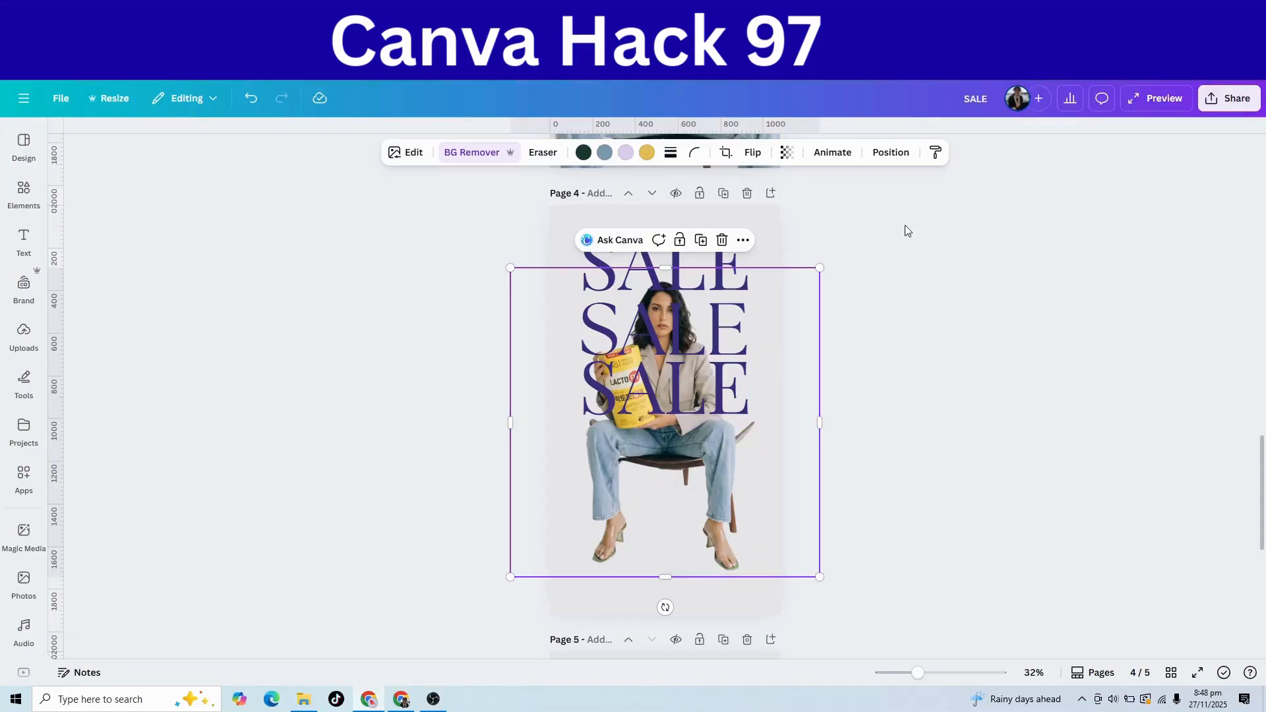
pyautogui.click(895, 156)
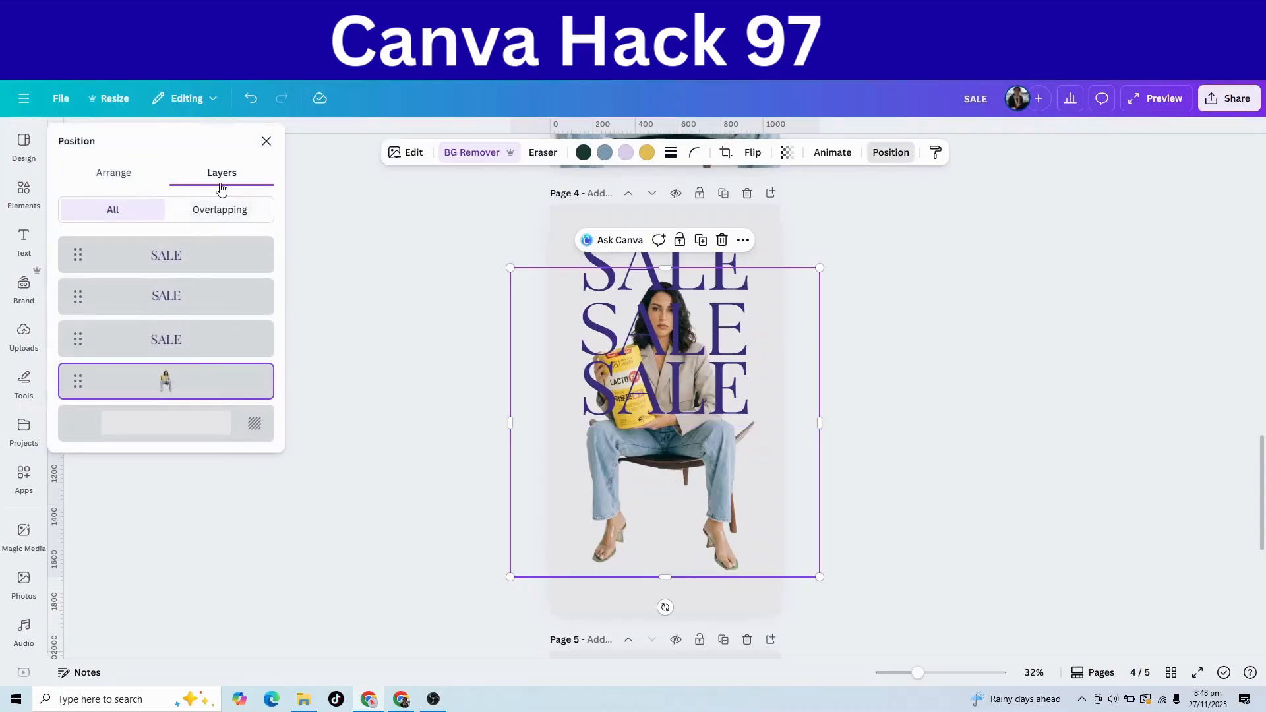
pyautogui.moveTo(204, 385); pyautogui.dragTo(216, 261)
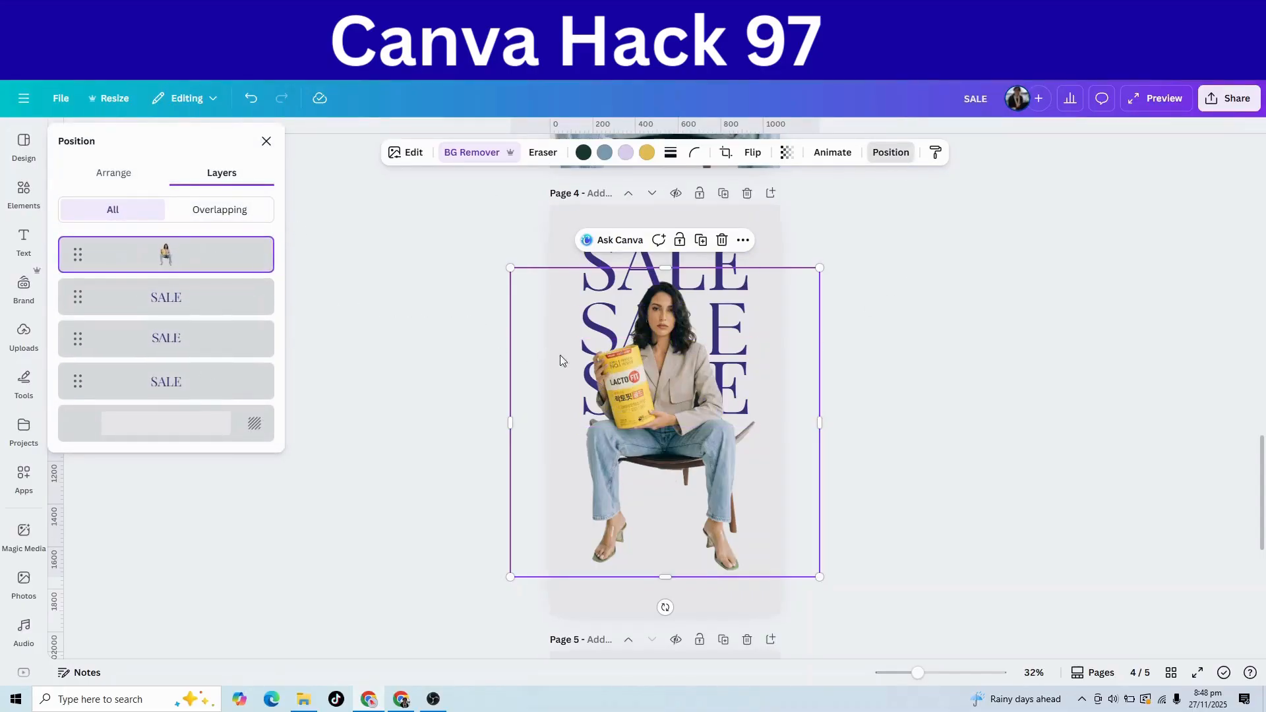
# Turn the woman's photo on page 4 black and white by setting its saturation to -100
pyautogui.click(409, 152)
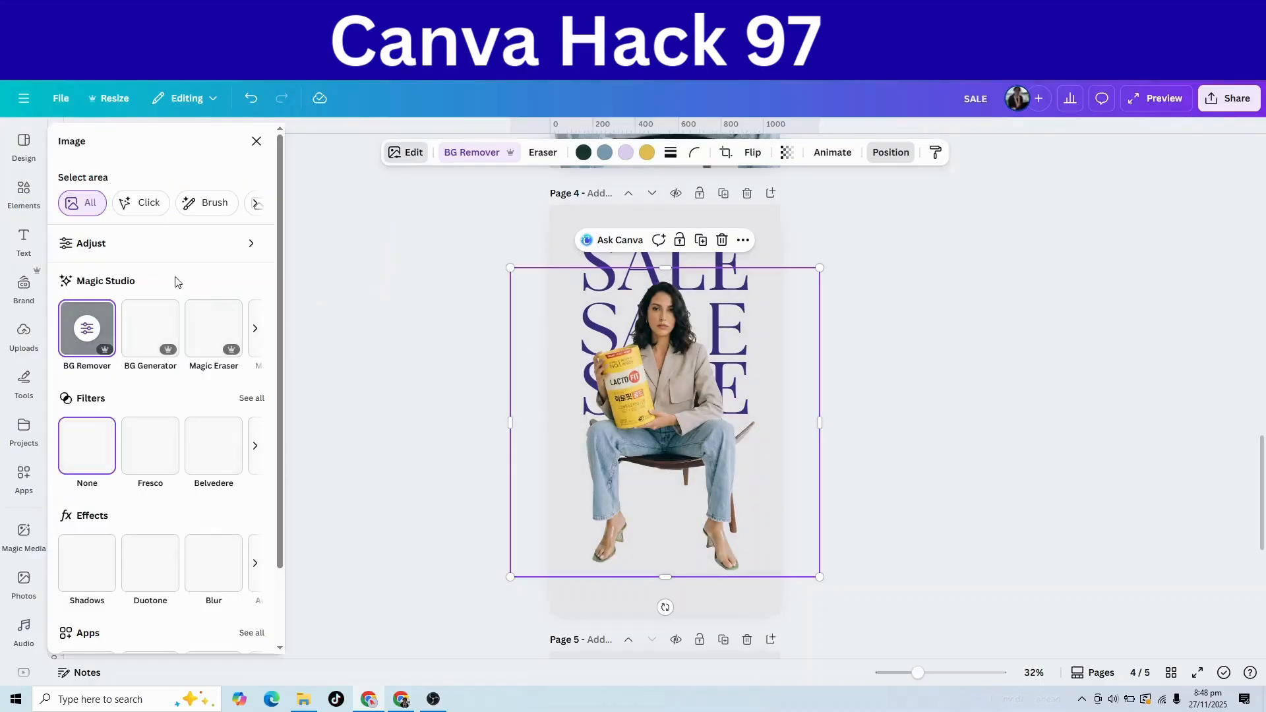
pyautogui.click(148, 245)
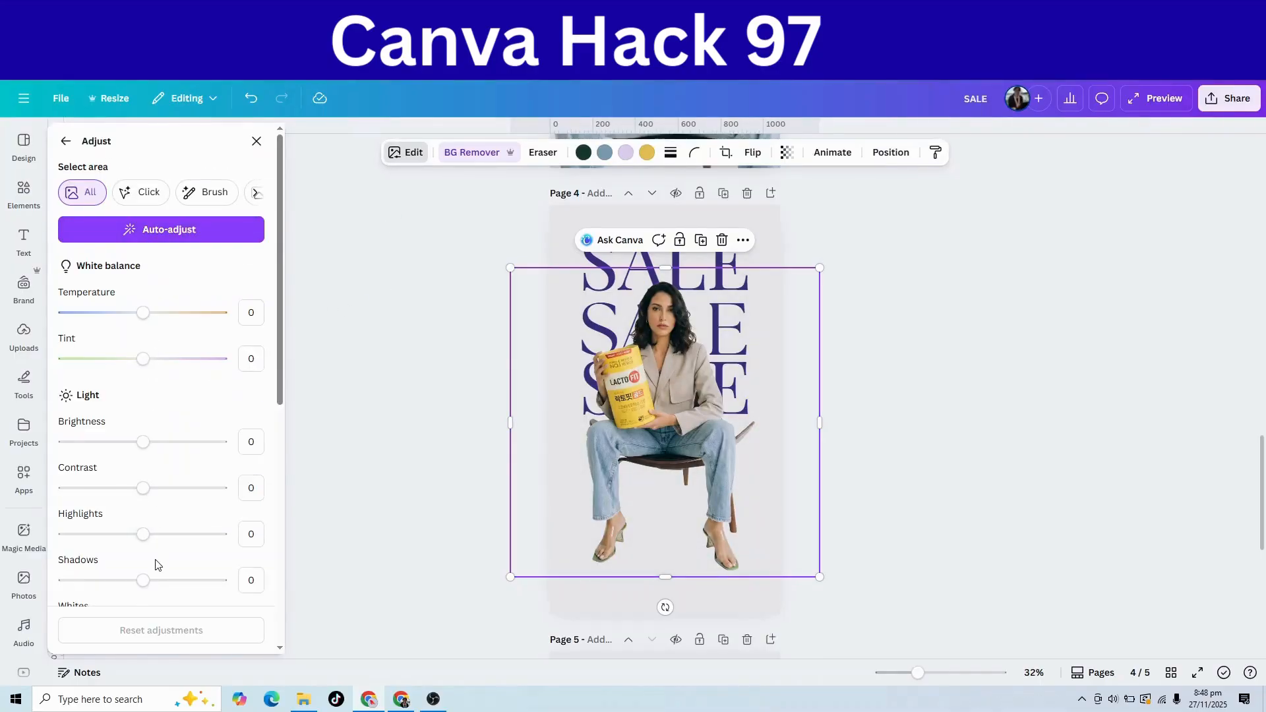
pyautogui.scroll(-5, 157, 565)
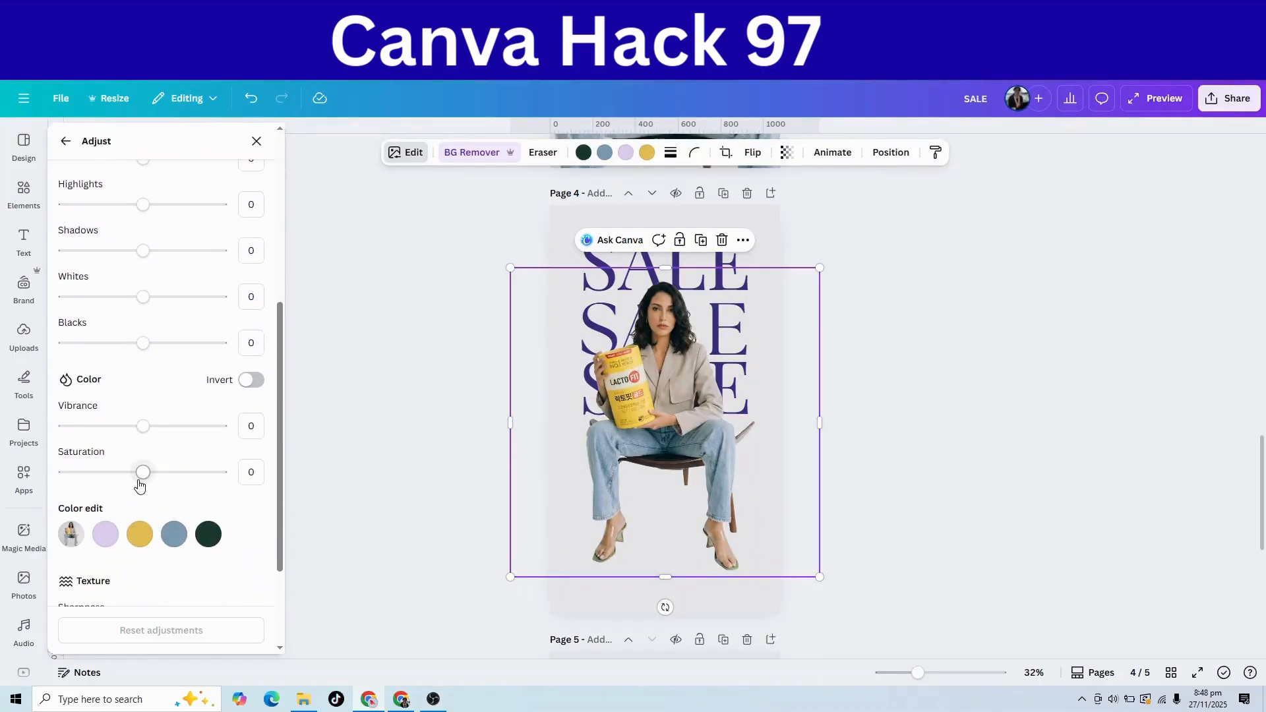
pyautogui.moveTo(143, 472); pyautogui.dragTo(64, 472)
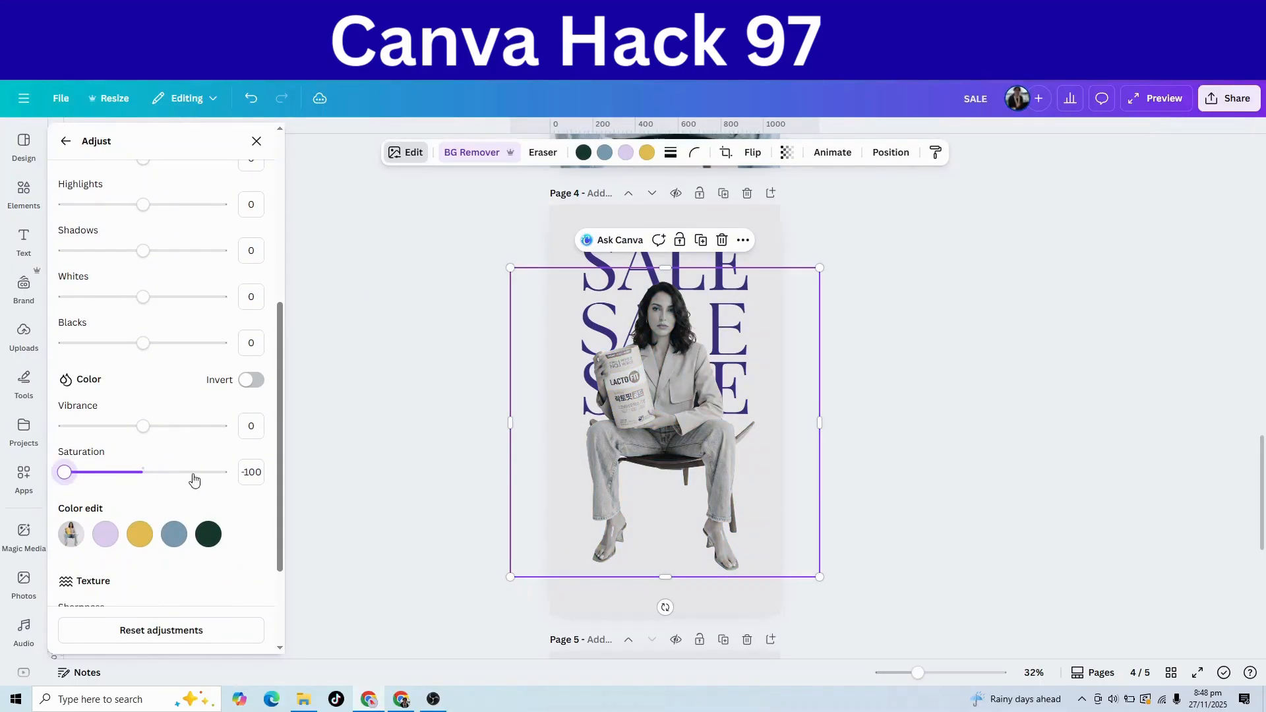
pyautogui.click(729, 423)
# Enlarge the woman's photo on page 5 and reposition it so she fills the lower part of the page, overlapping the lower SALE headings
pyautogui.scroll(-5, 850, 451)
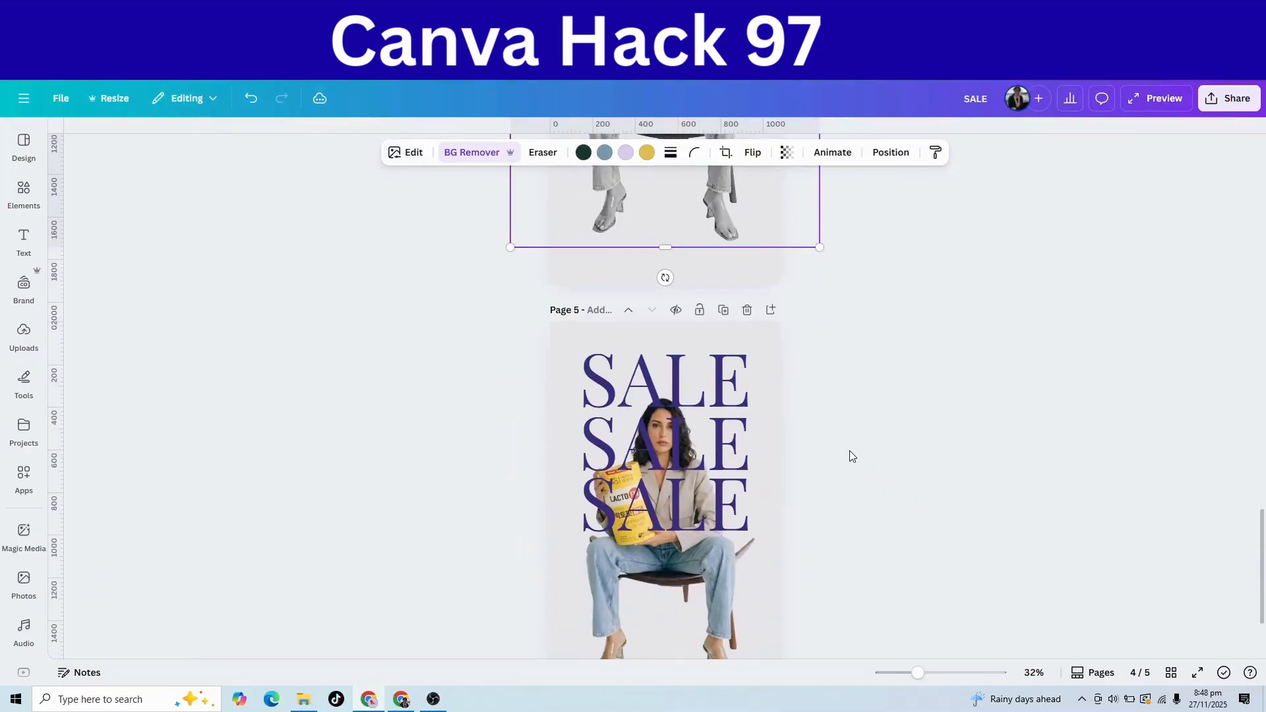
pyautogui.scroll(-1, 850, 455)
pyautogui.click(711, 510)
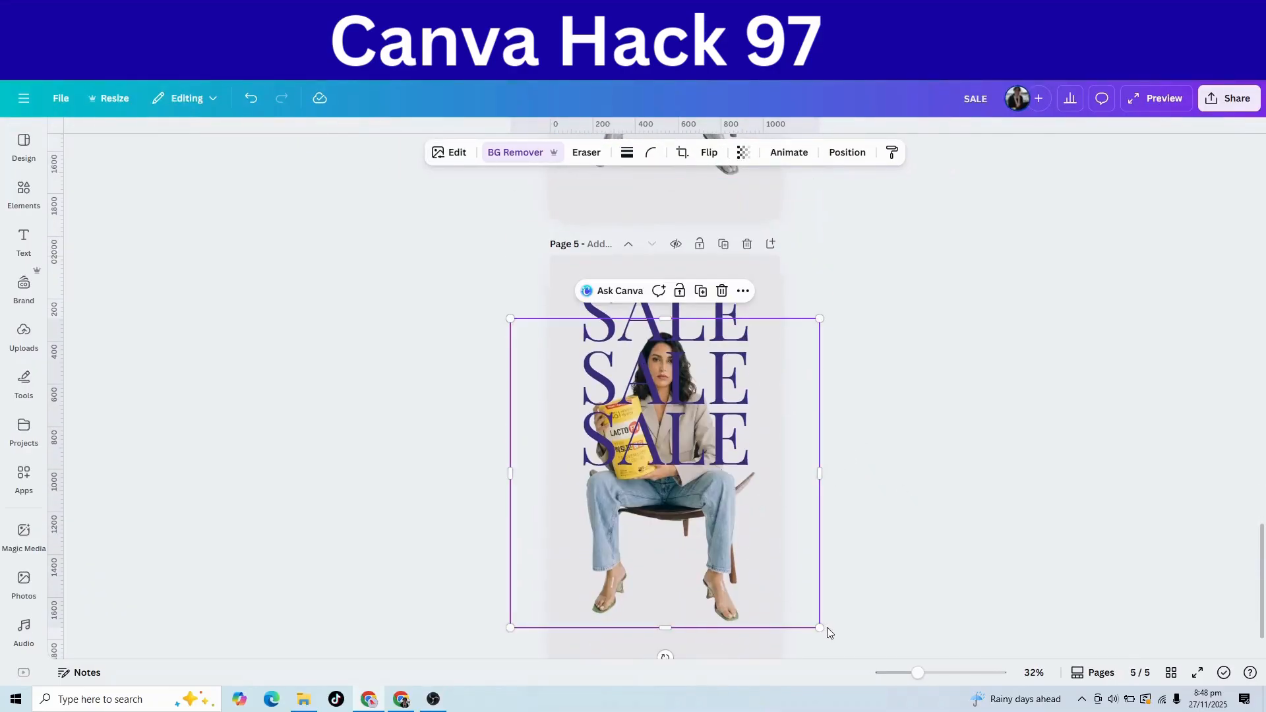
pyautogui.moveTo(827, 628); pyautogui.dragTo(926, 663)
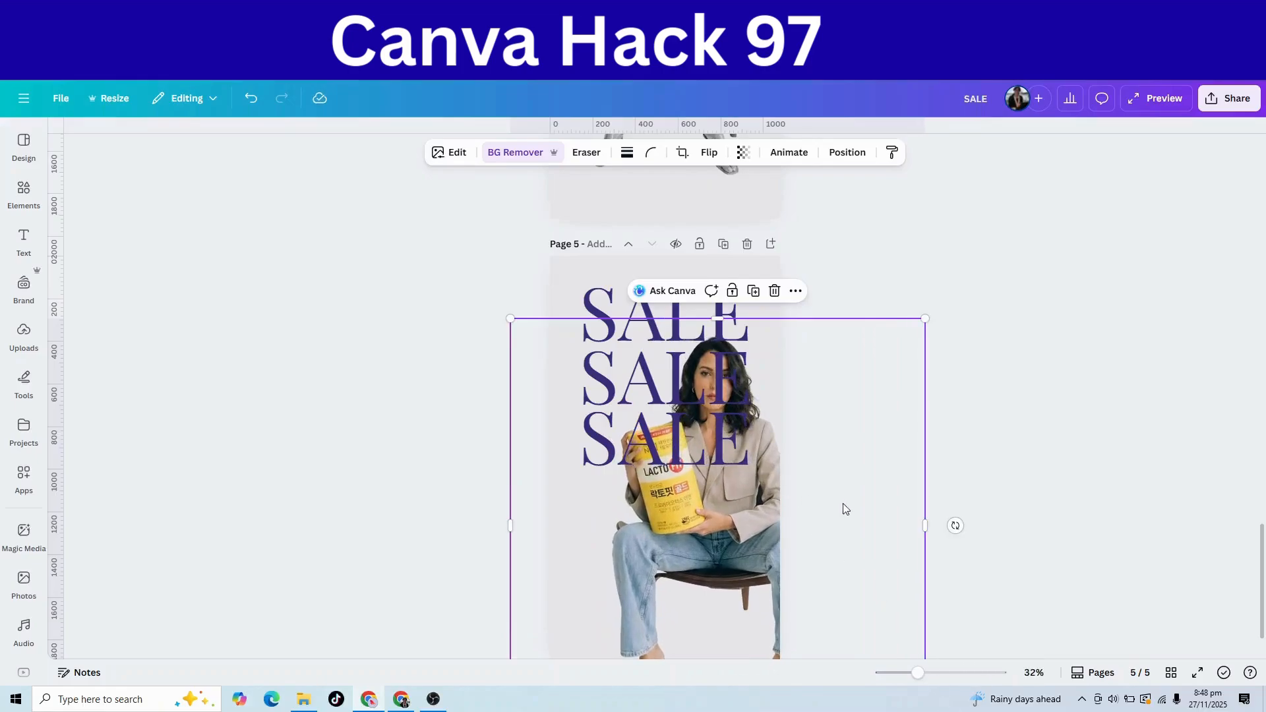
pyautogui.moveTo(843, 504); pyautogui.dragTo(818, 535)
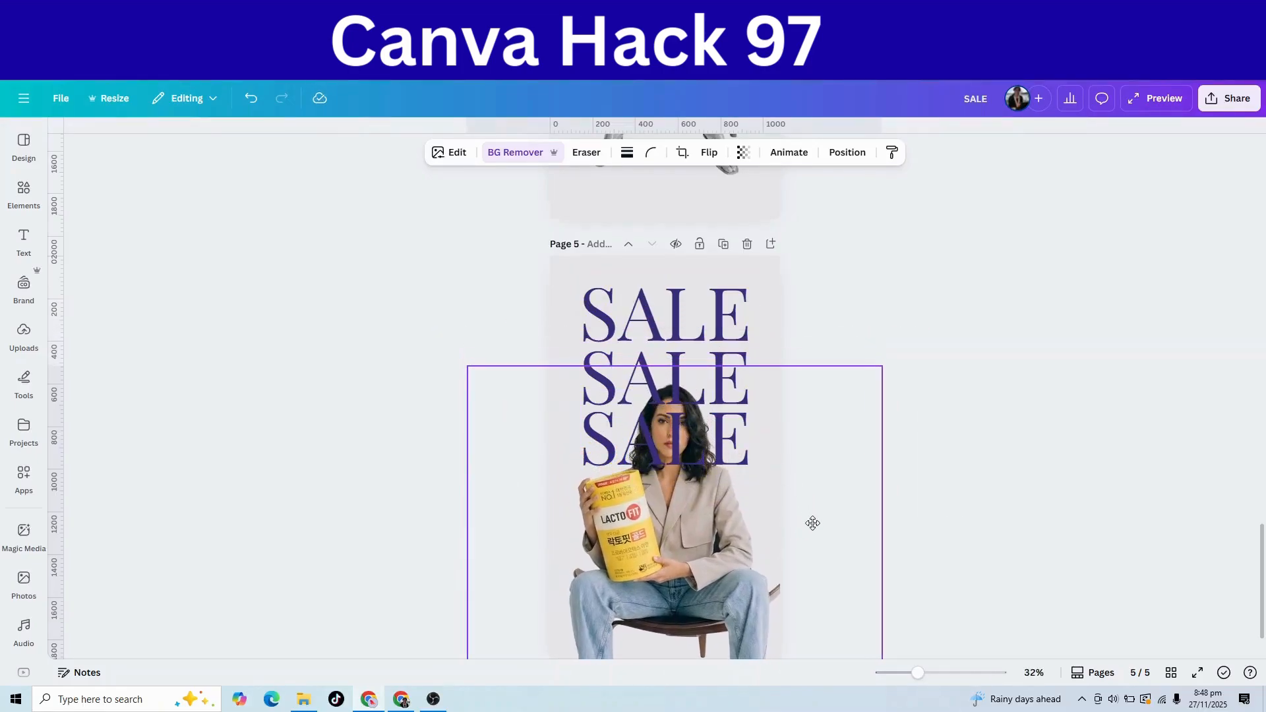
pyautogui.scroll(-2, 907, 375)
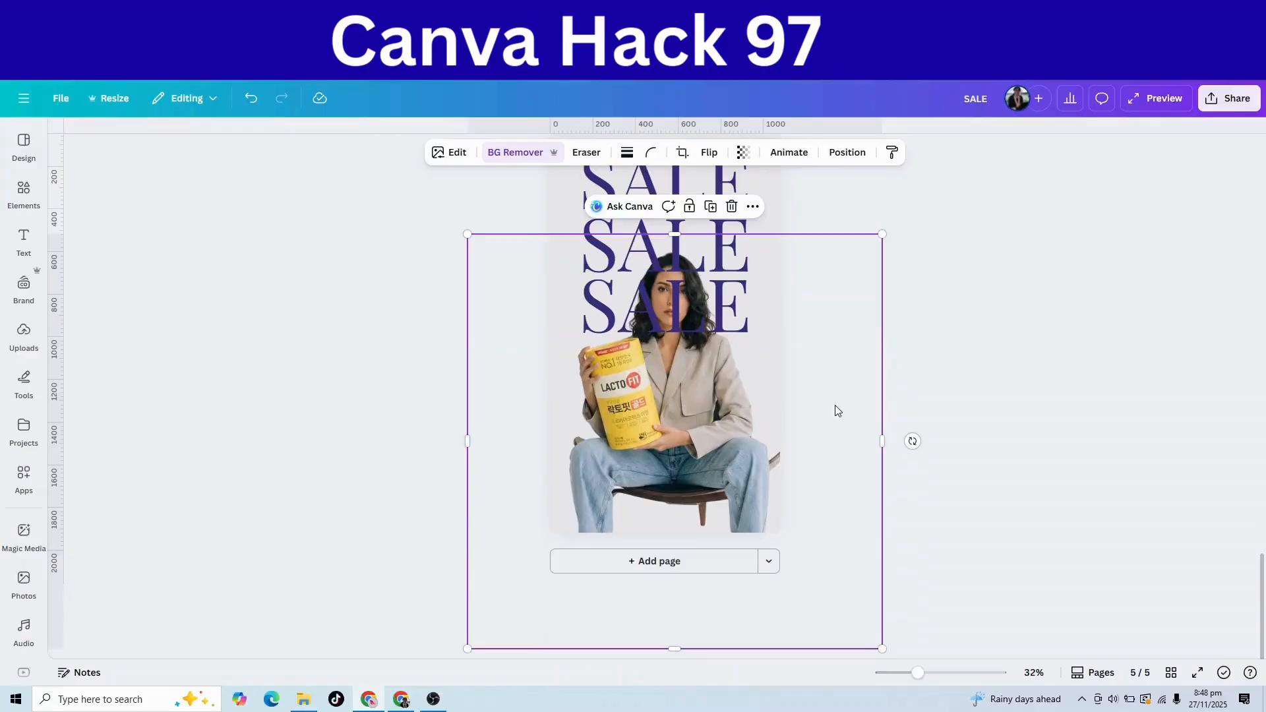
pyautogui.moveTo(883, 234); pyautogui.dragTo(900, 216)
pyautogui.click(832, 336)
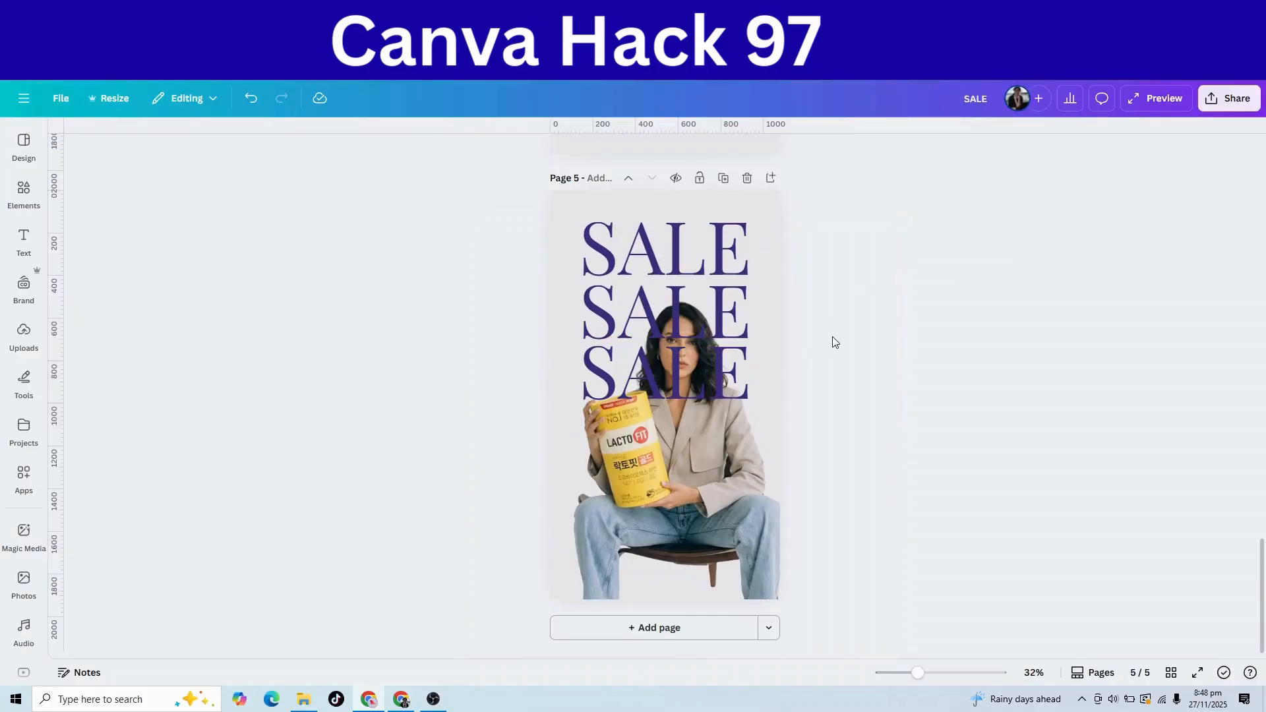
pyautogui.click(814, 410)
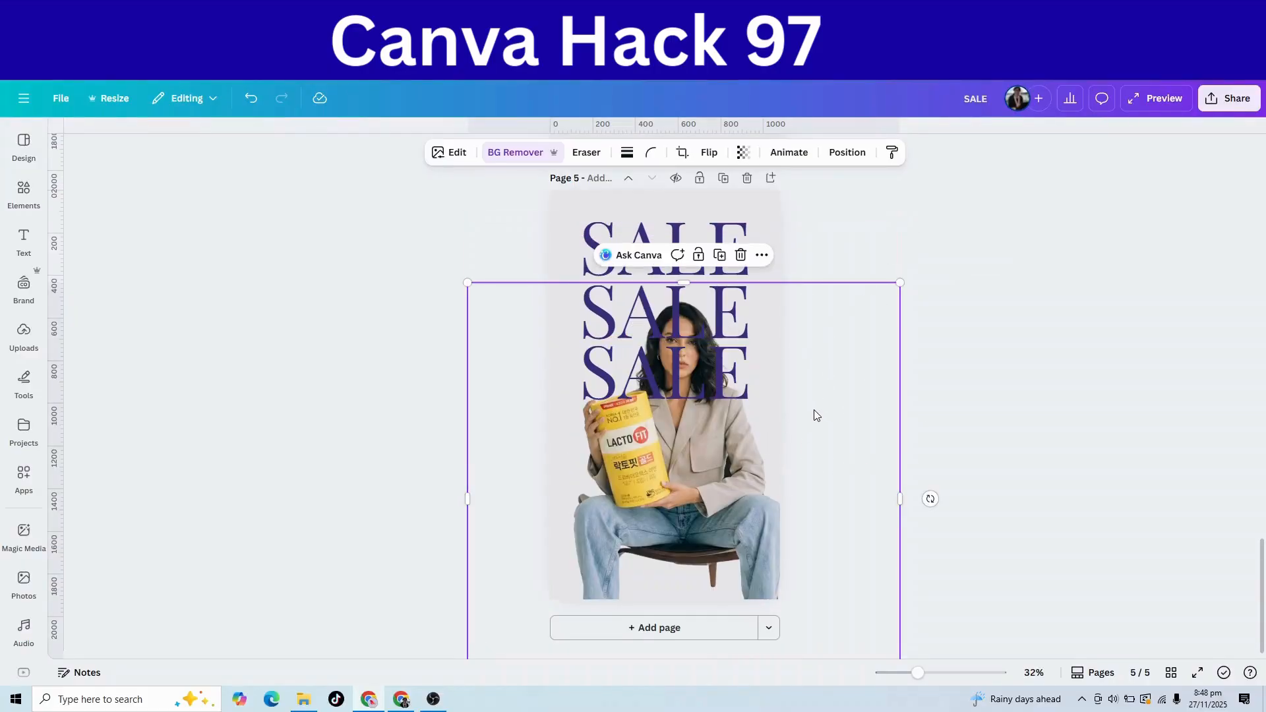
pyautogui.moveTo(851, 415)
pyautogui.mouseDown()
pyautogui.moveTo(842, 451)
pyautogui.moveTo(836, 402)
pyautogui.moveTo(842, 431)
pyautogui.mouseUp()
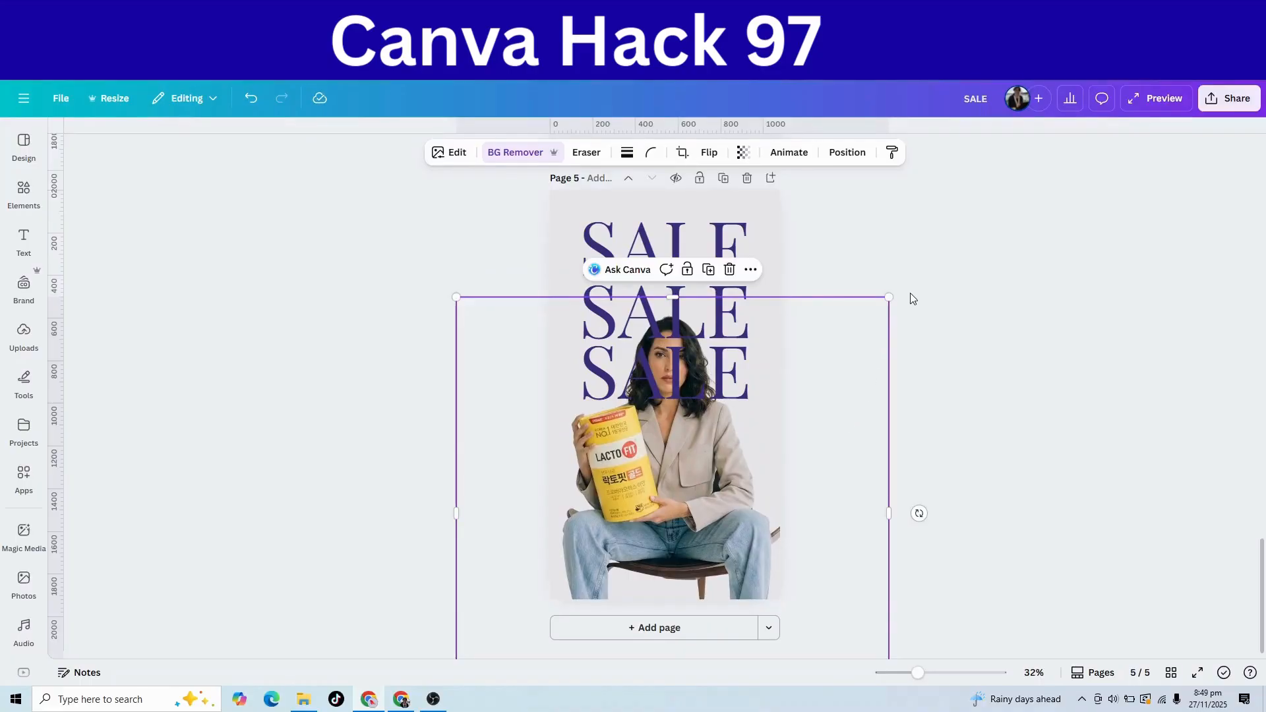
# Bring the woman's photo on page 5 in front of the SALE headings and apply the Photo Rise animation to it
pyautogui.click(848, 153)
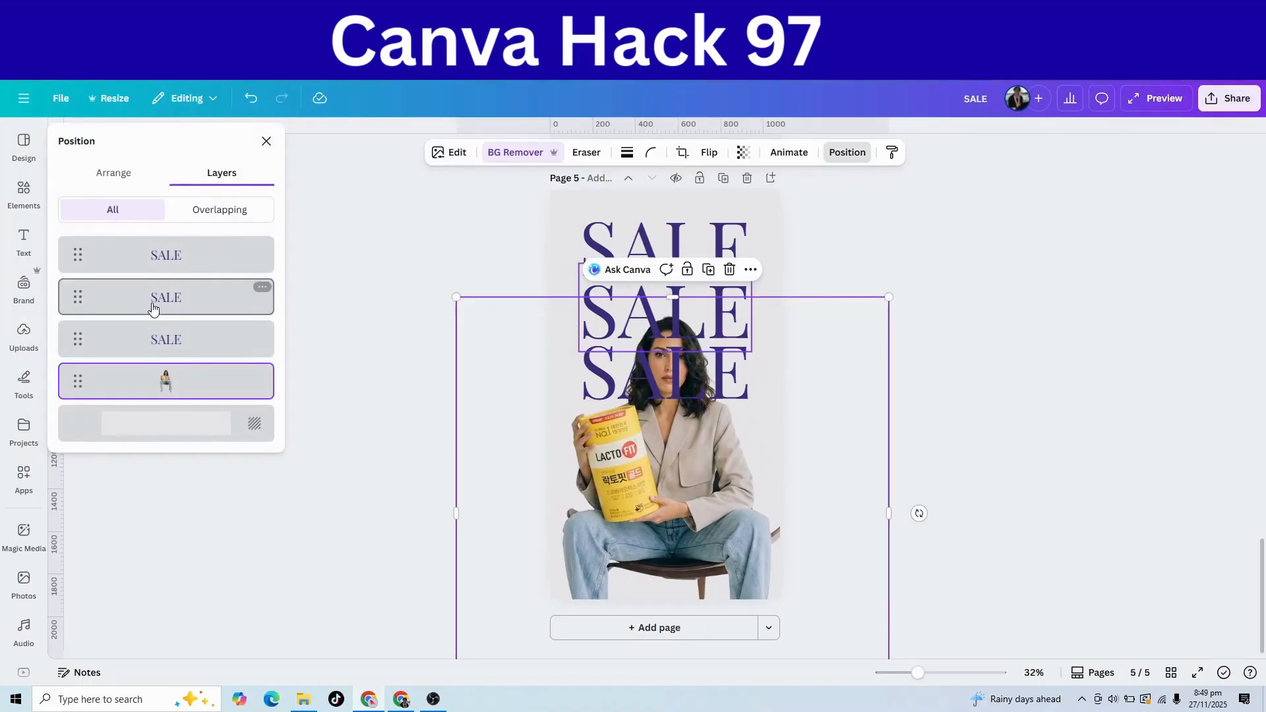
pyautogui.moveTo(191, 390); pyautogui.dragTo(192, 253)
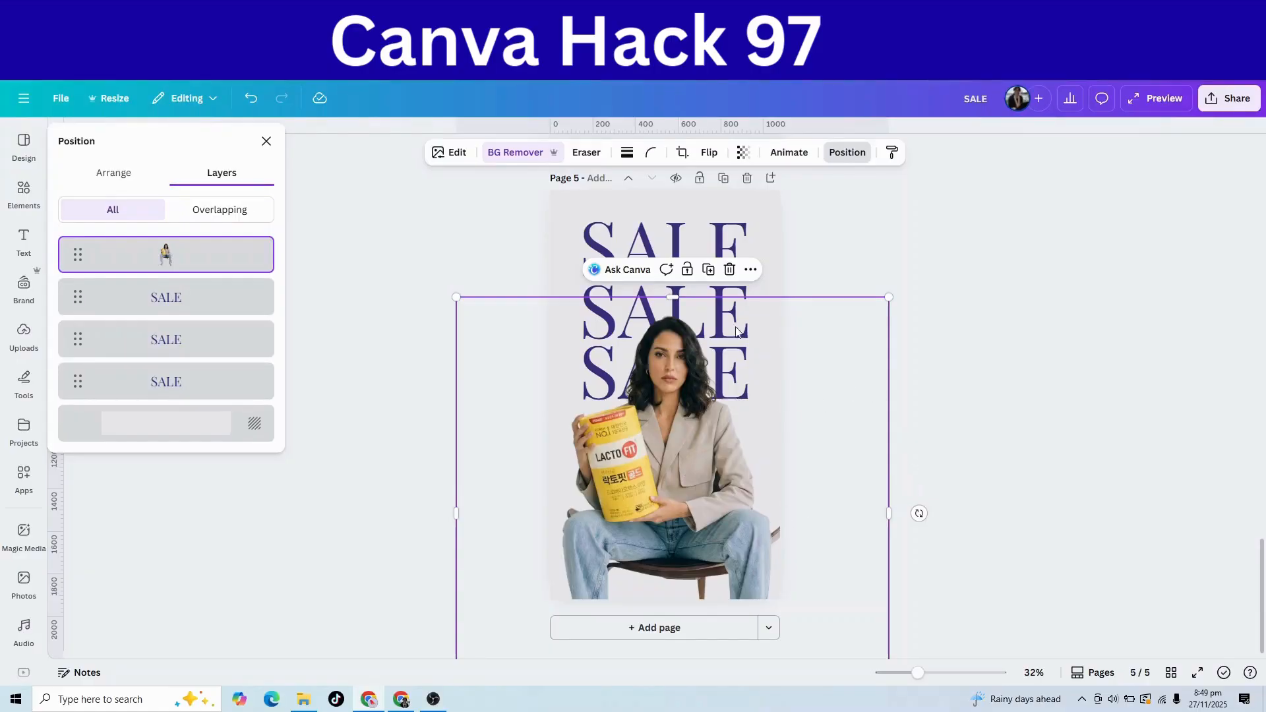
pyautogui.click(789, 152)
pyautogui.scroll(-10, 135, 595)
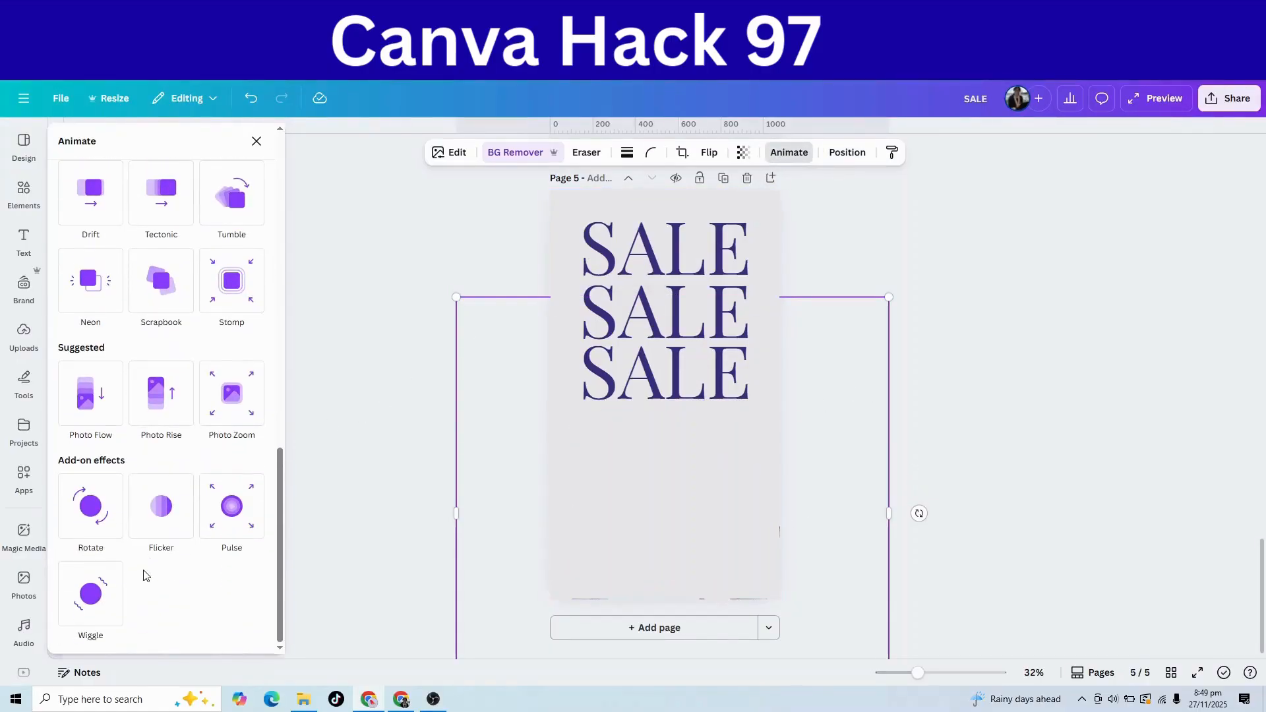
pyautogui.click(163, 410)
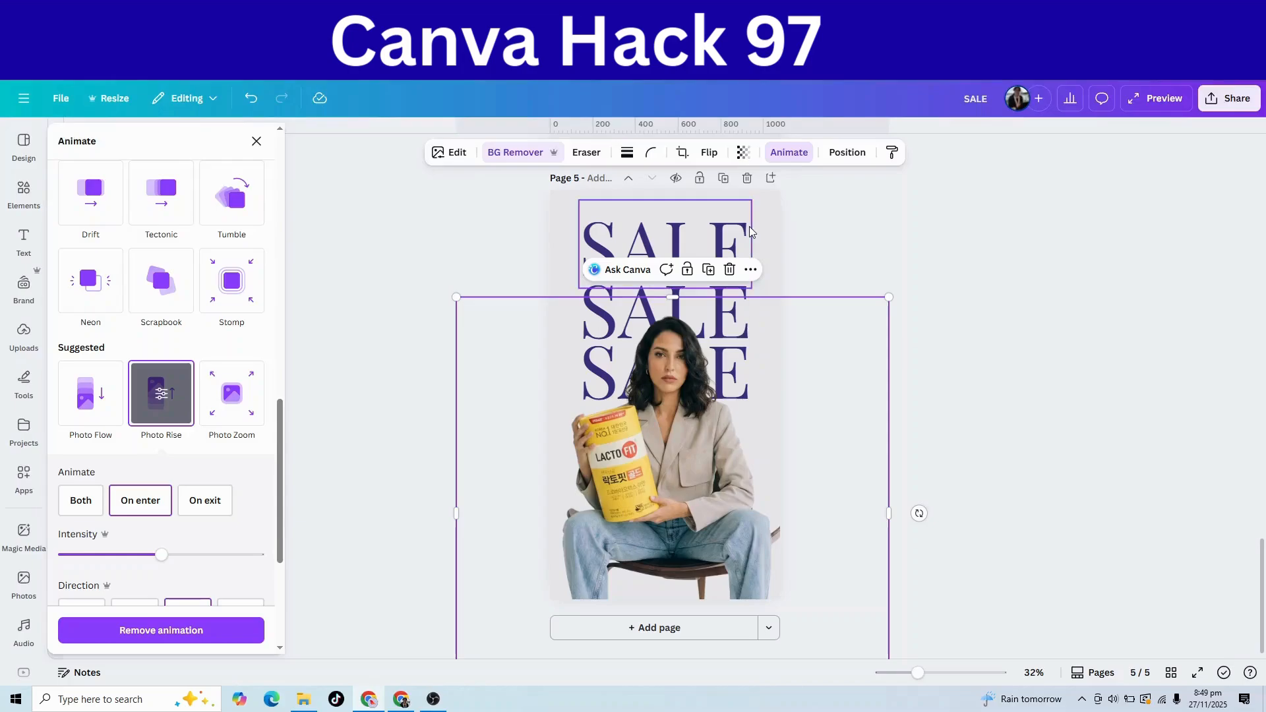
# Duplicate page 5 and remove the animation from the woman's photo on the new page 6
pyautogui.scroll(1, 871, 273)
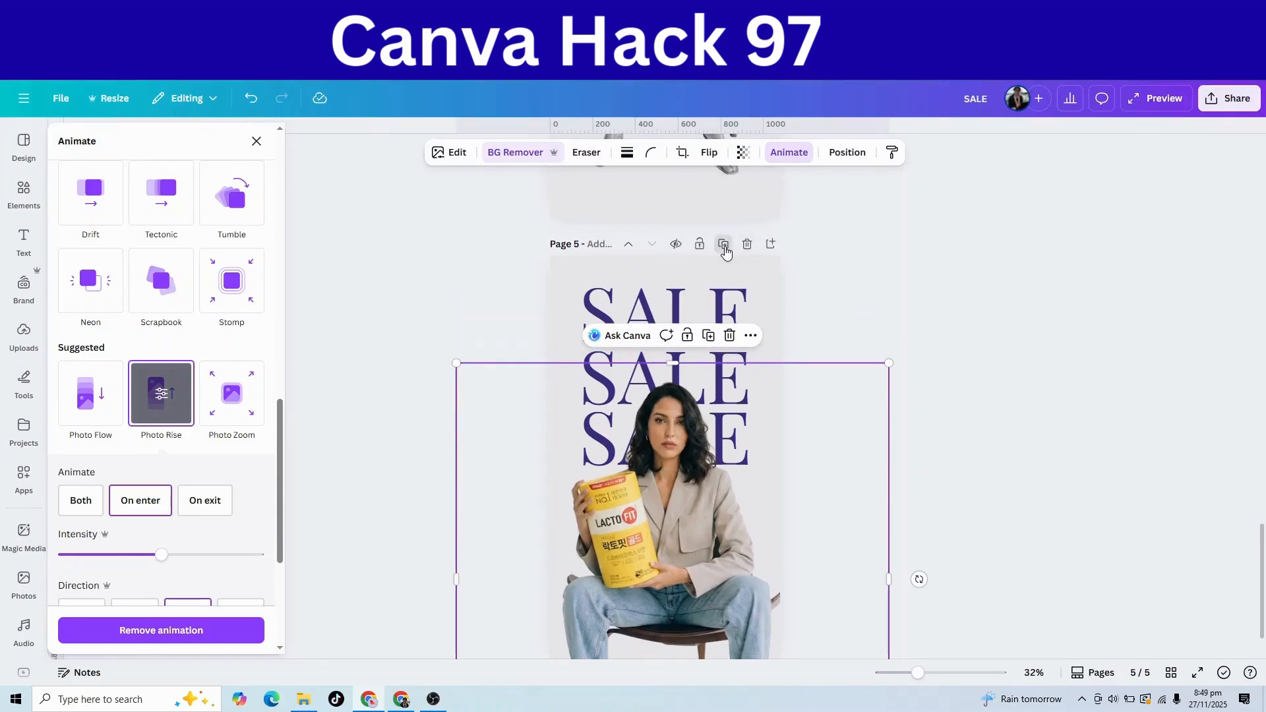
pyautogui.click(724, 244)
pyautogui.scroll(-1, 683, 529)
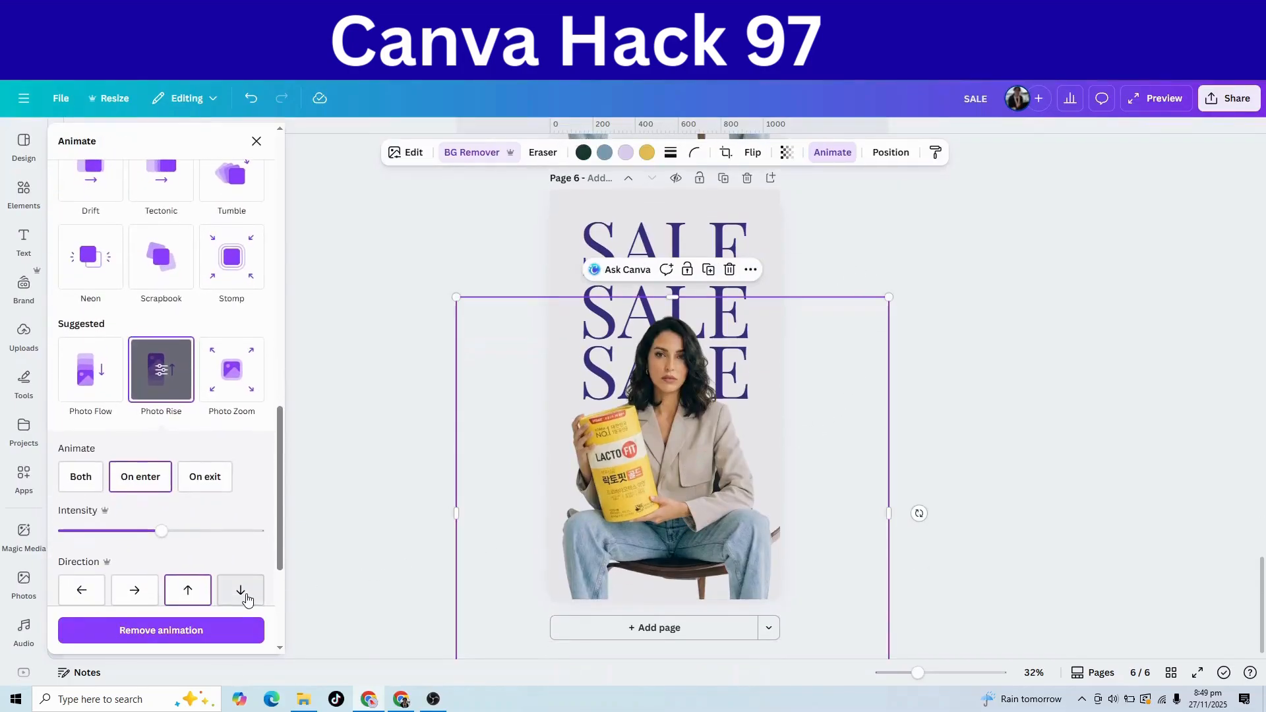
pyautogui.click(829, 159)
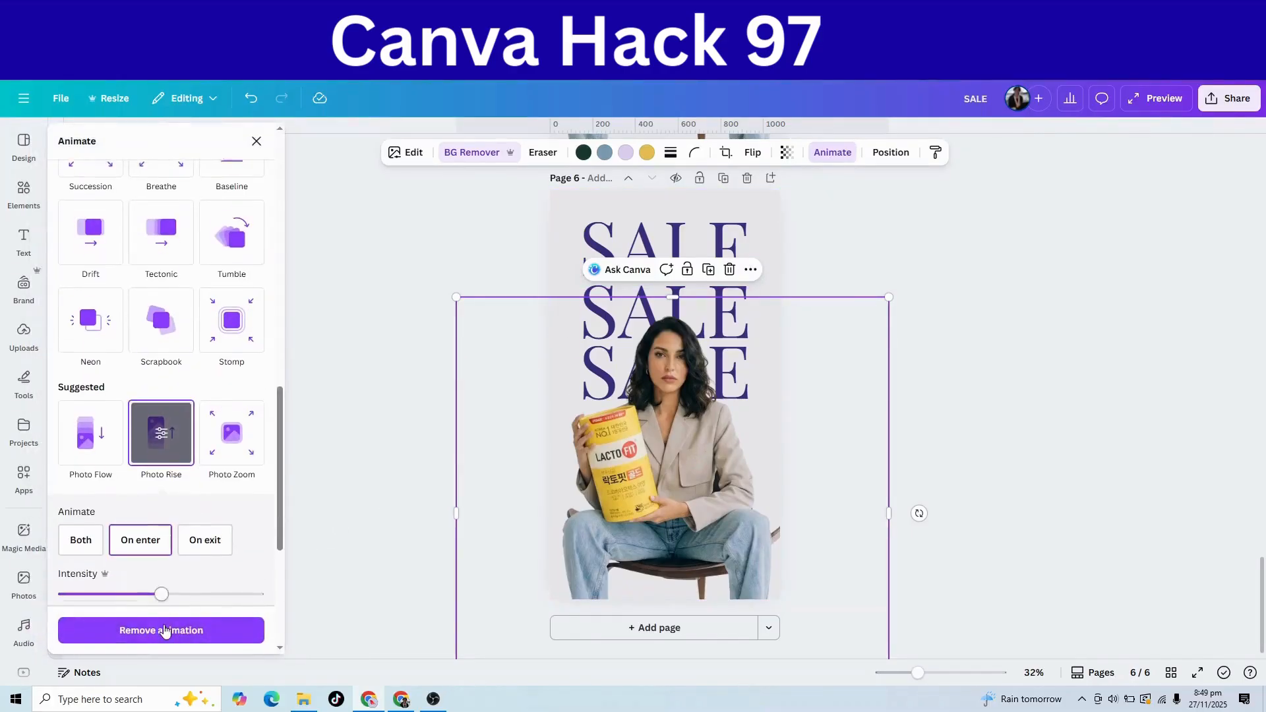
pyautogui.click(162, 631)
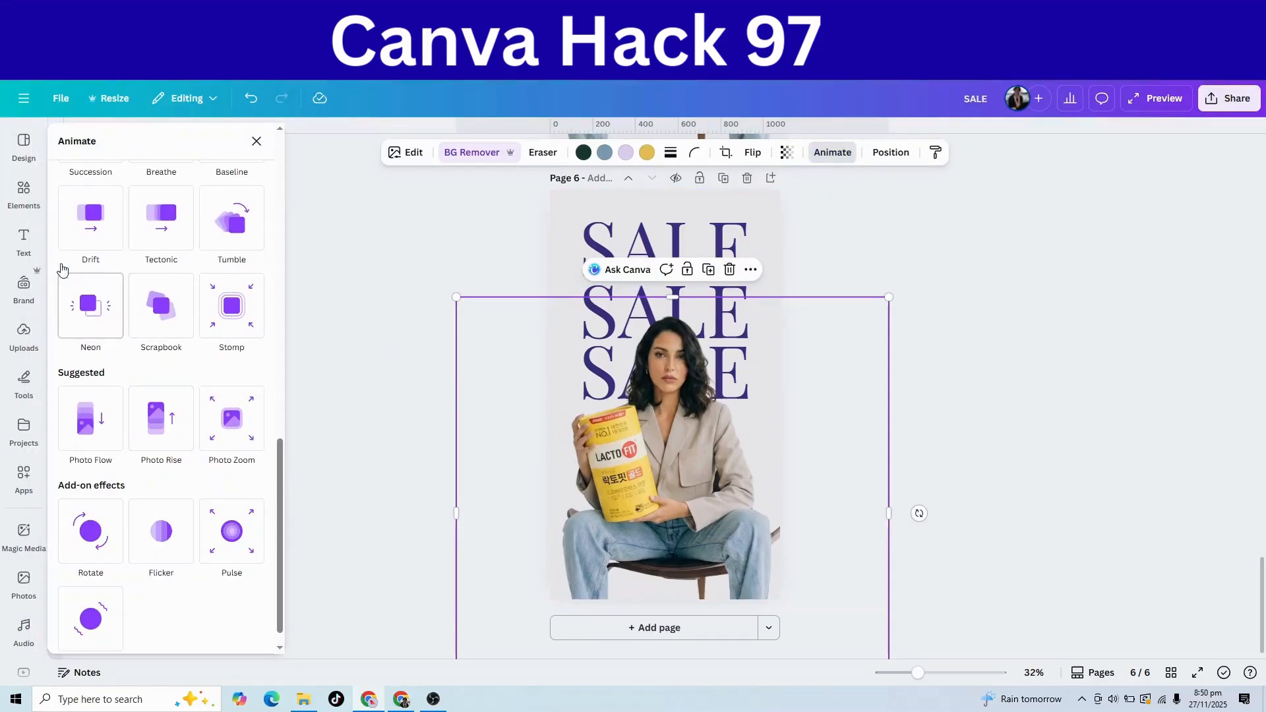
# Search the elements for TAG, add the red tag graphic to page 6 and place it over the right end of the uppermost SALE heading
pyautogui.click(18, 346)
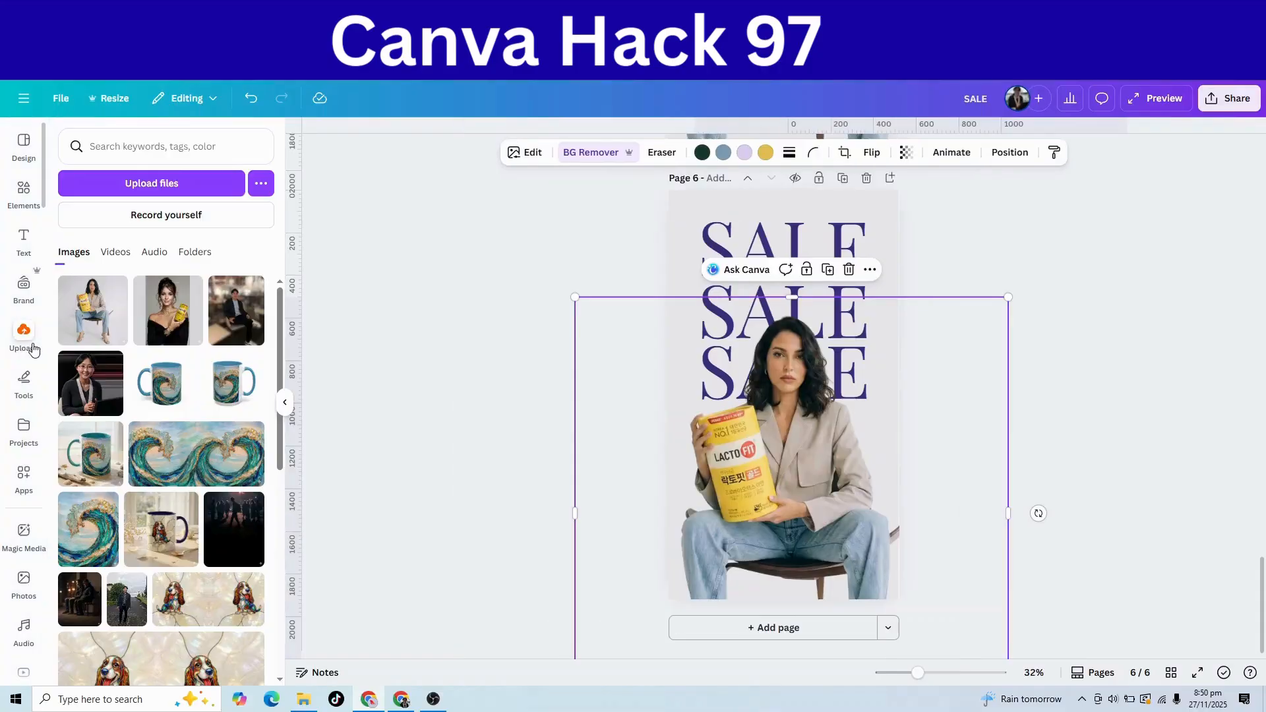
pyautogui.click(24, 192)
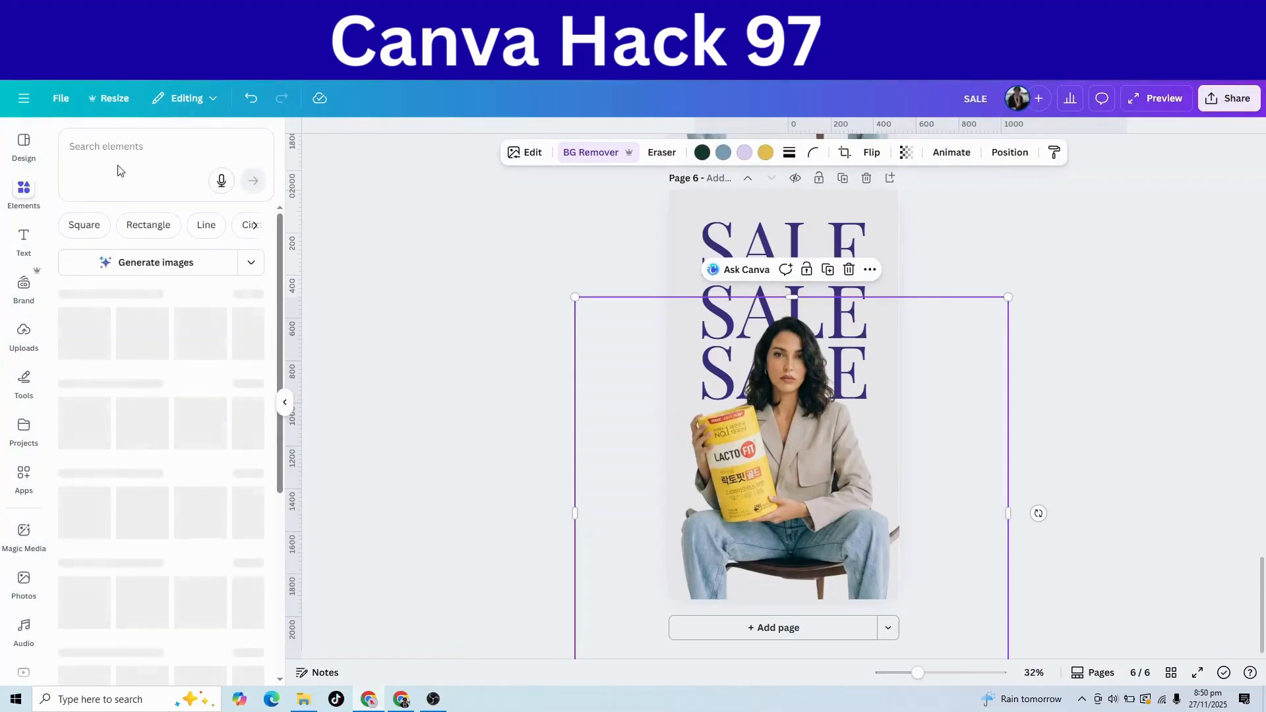
pyautogui.click(117, 145)
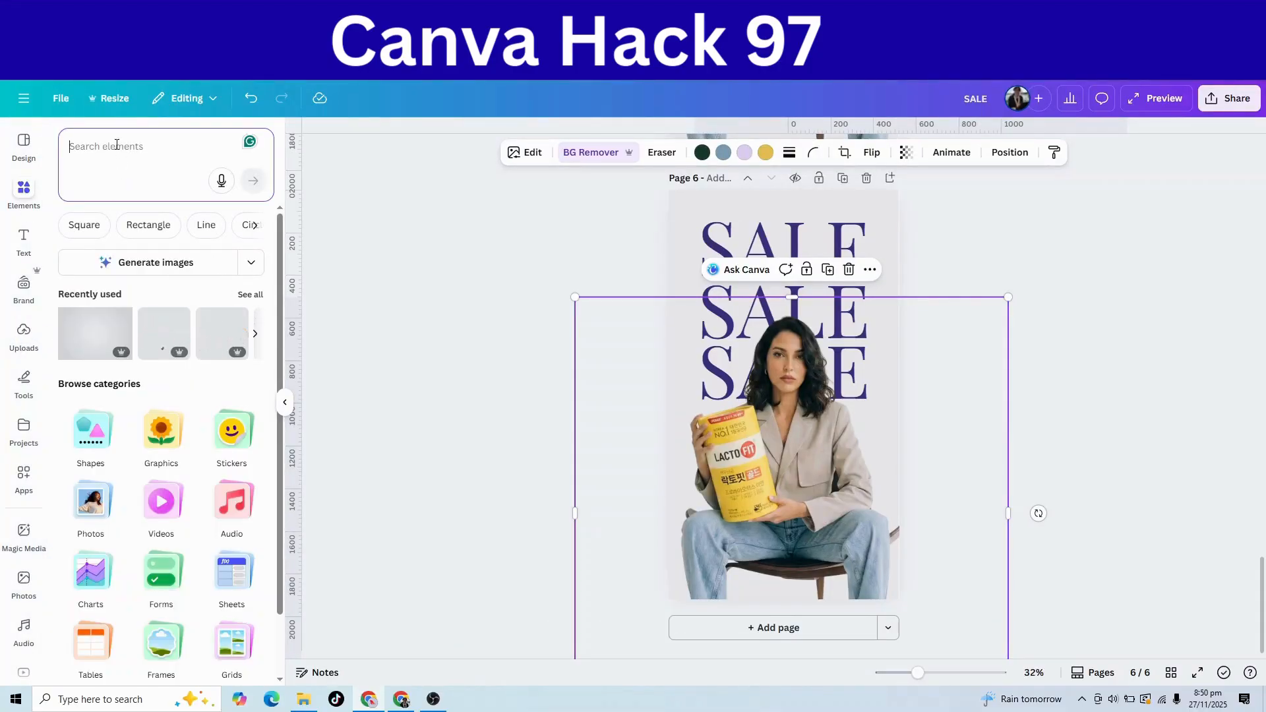
pyautogui.write('tag')
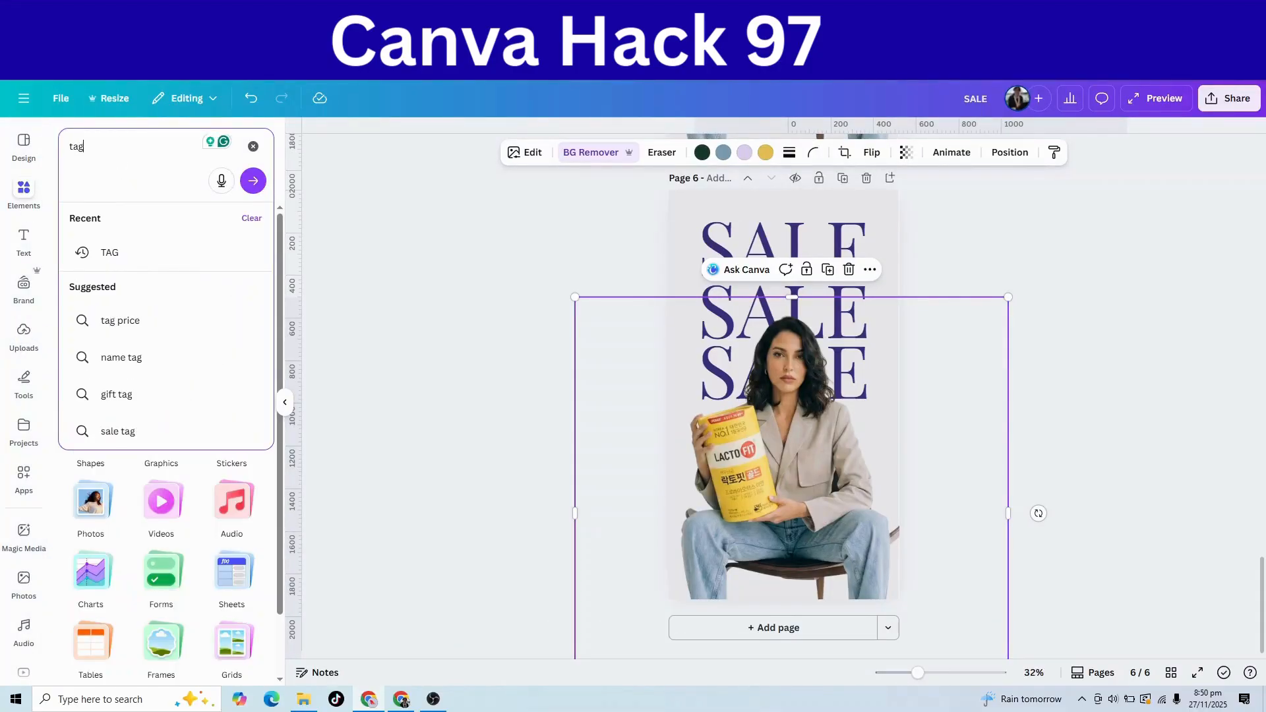
pyautogui.click(192, 260)
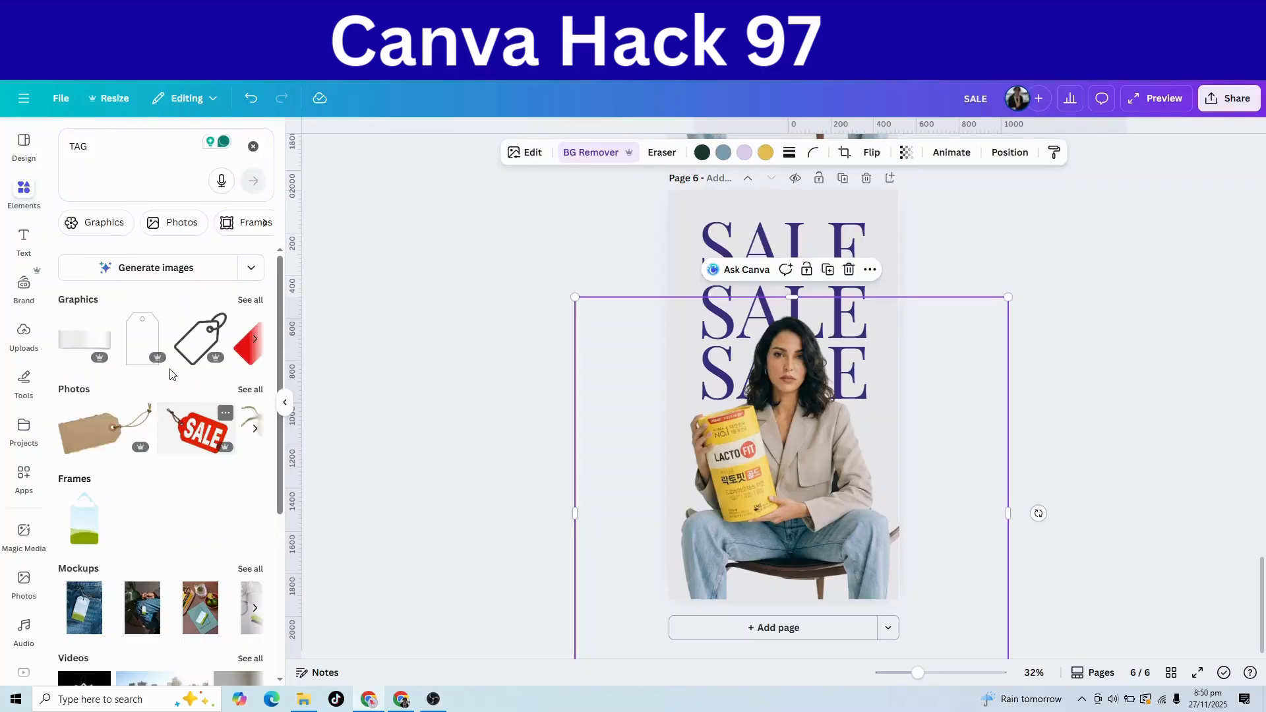
pyautogui.click(250, 339)
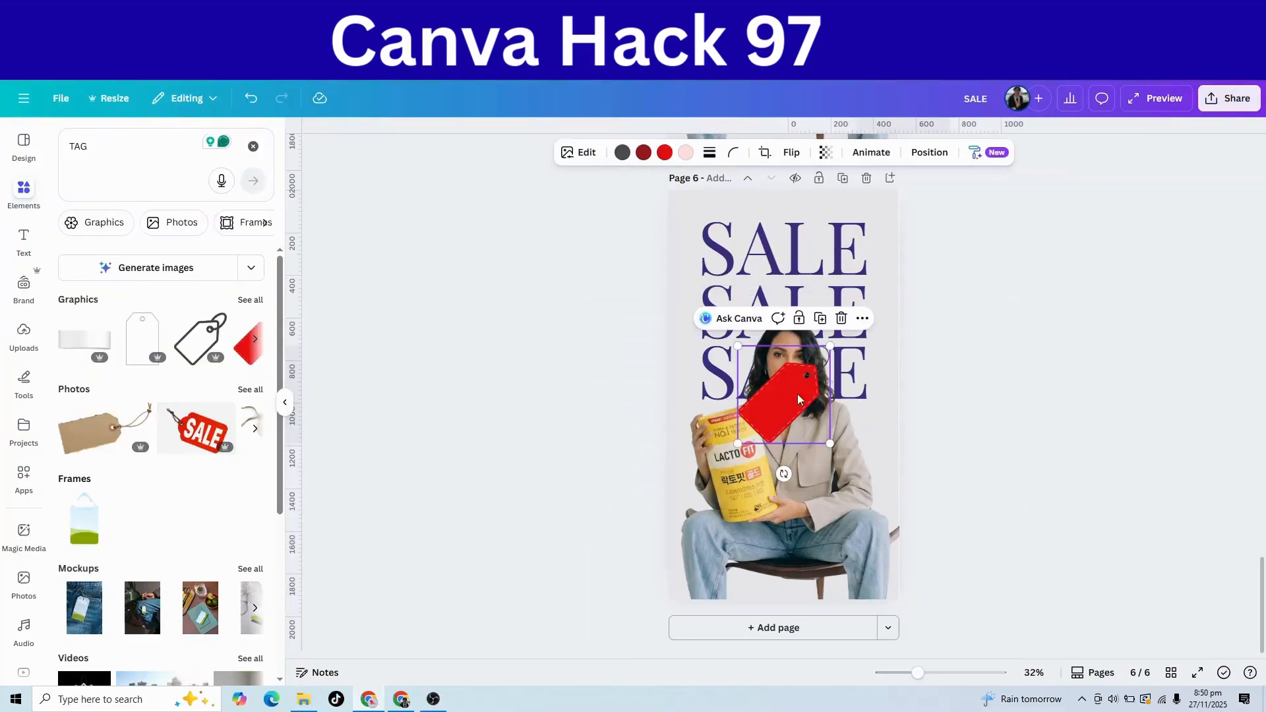
pyautogui.moveTo(798, 399); pyautogui.dragTo(854, 259)
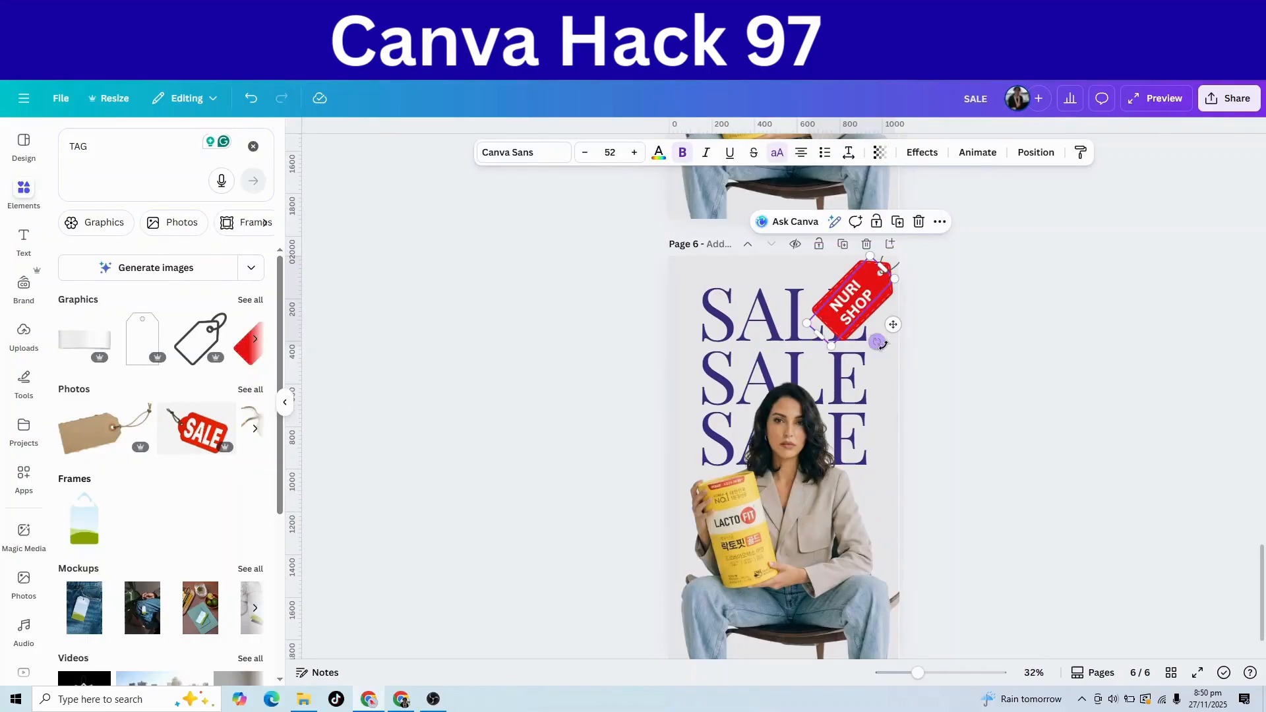
pyautogui.scroll(-2, 813, 496)
pyautogui.scroll(2, 813, 497)
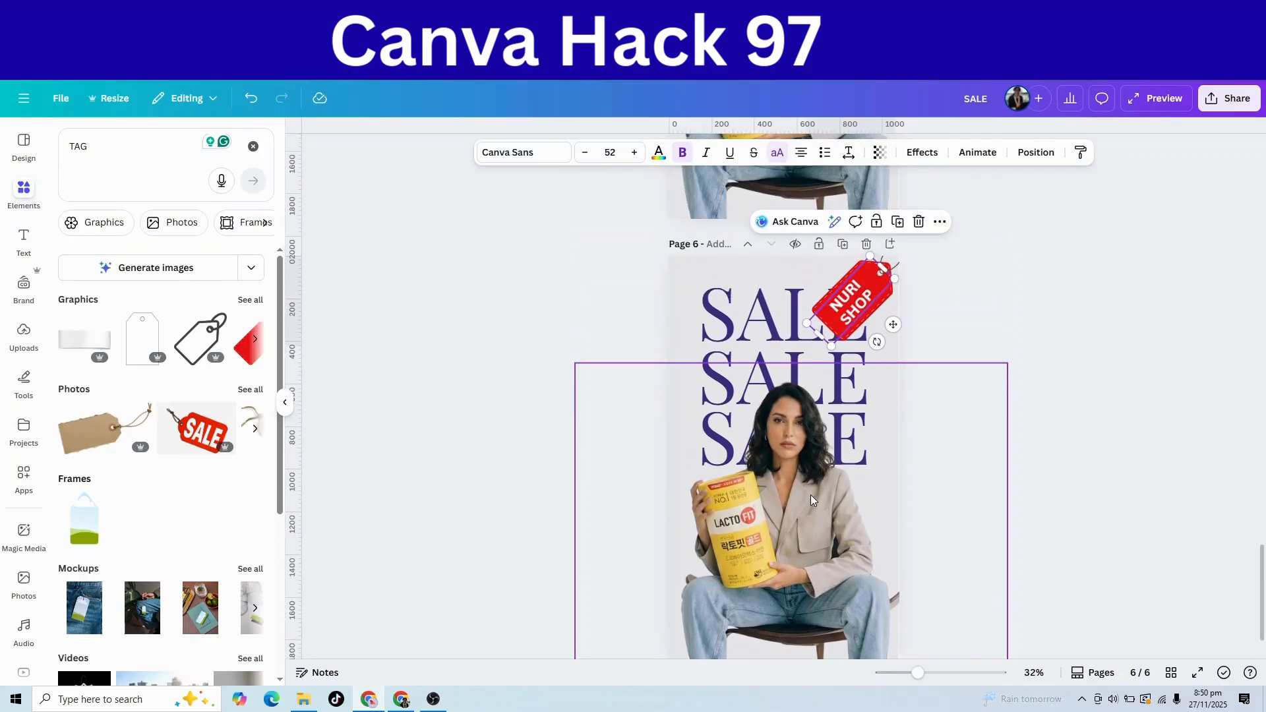
# Search the elements for confetti, add an animated multicolour confetti graphic to page 6 and place it over the upper SALE headings
pyautogui.click(99, 146)
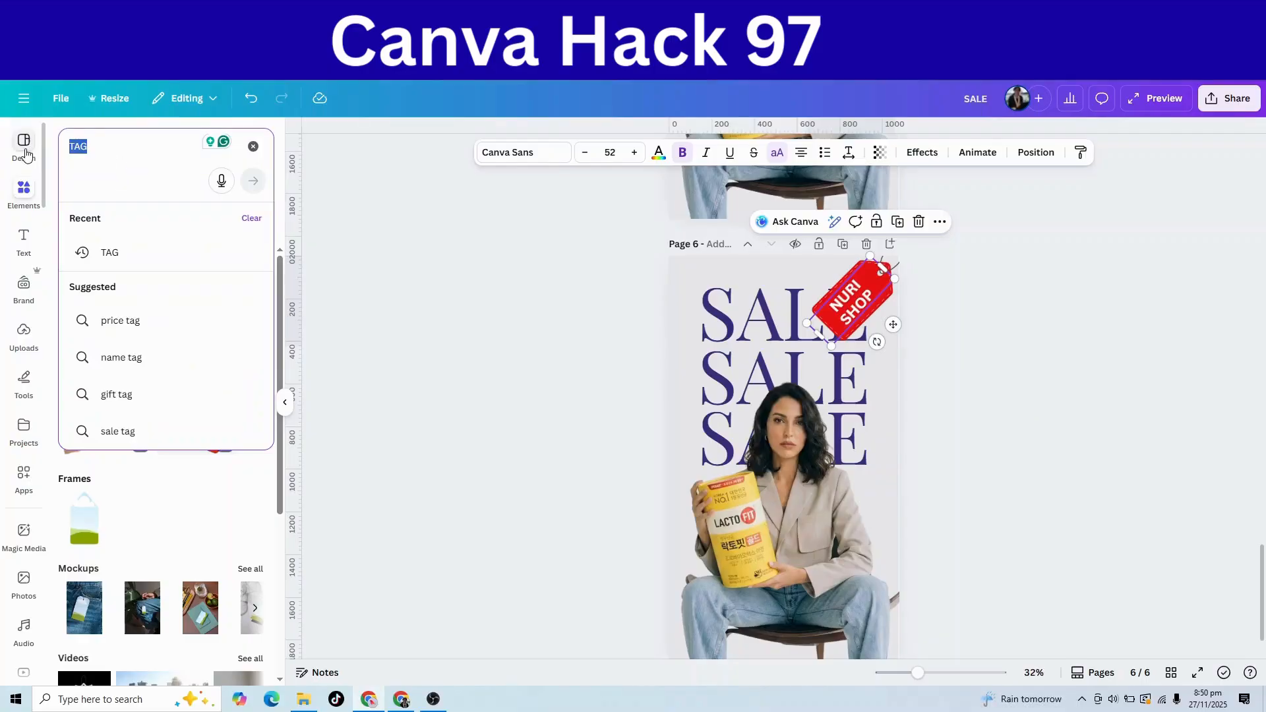
pyautogui.write('con')
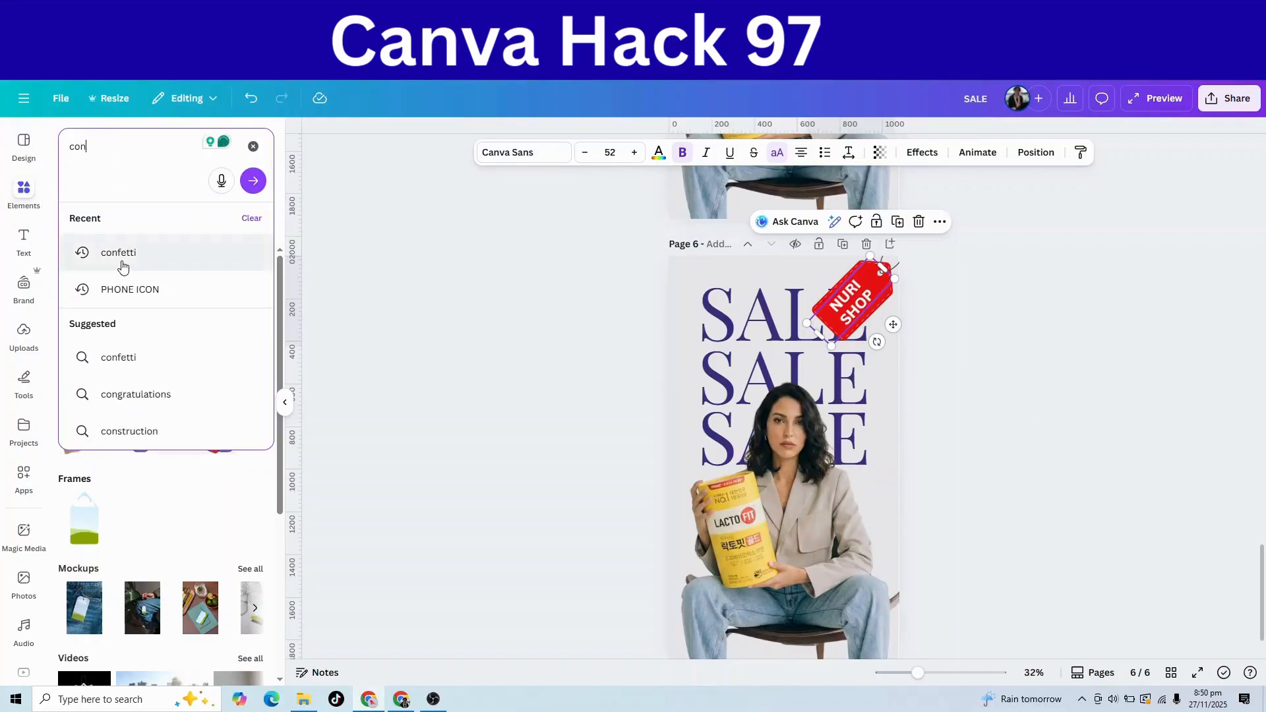
pyautogui.click(122, 254)
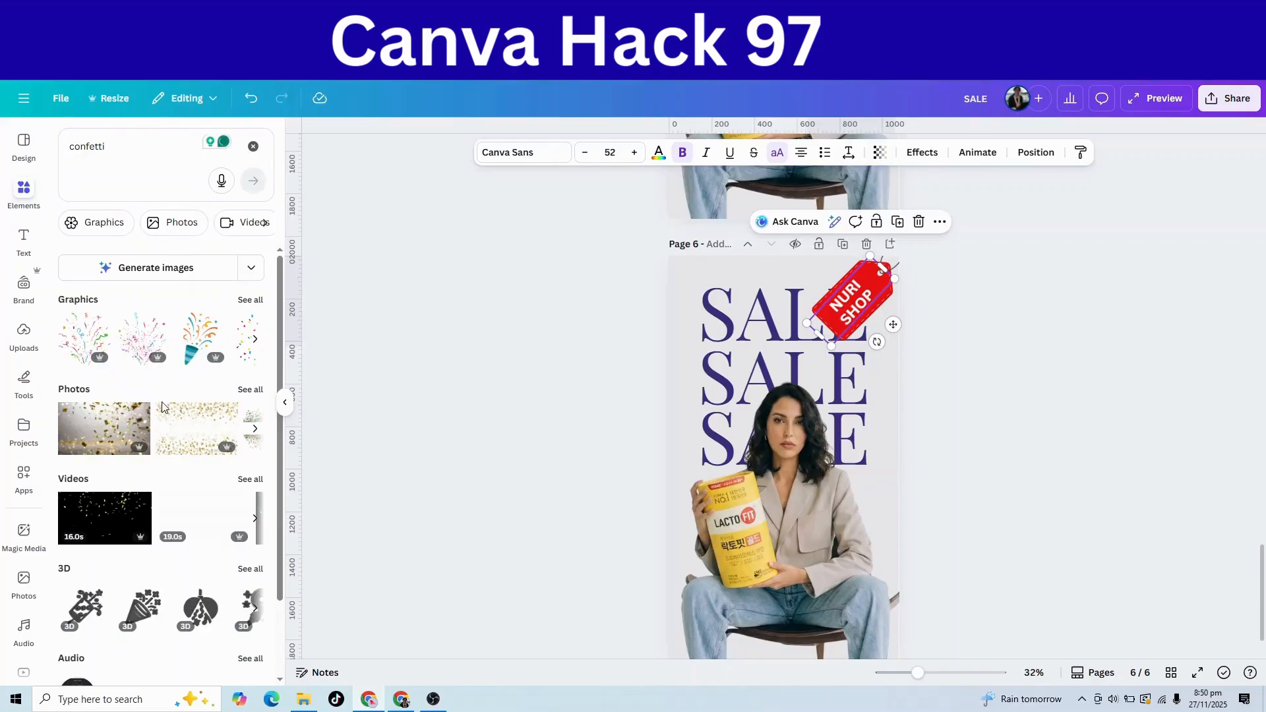
pyautogui.click(249, 300)
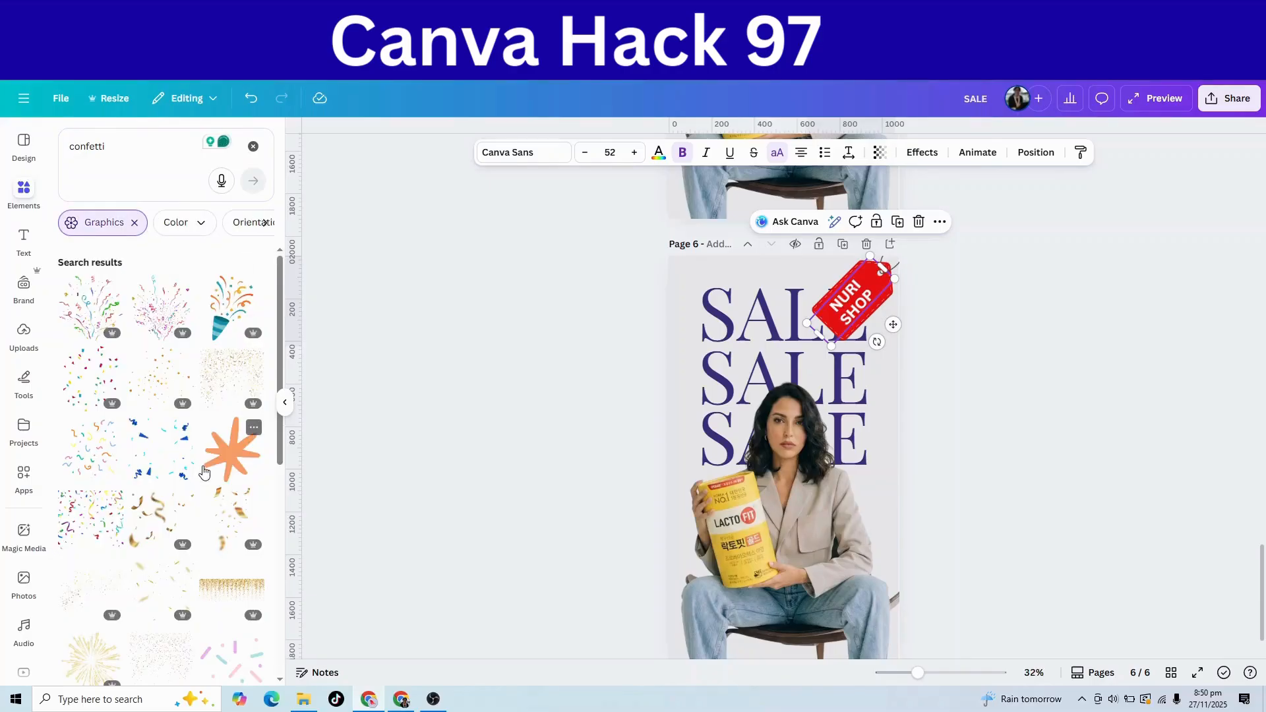
pyautogui.scroll(-5, 211, 462)
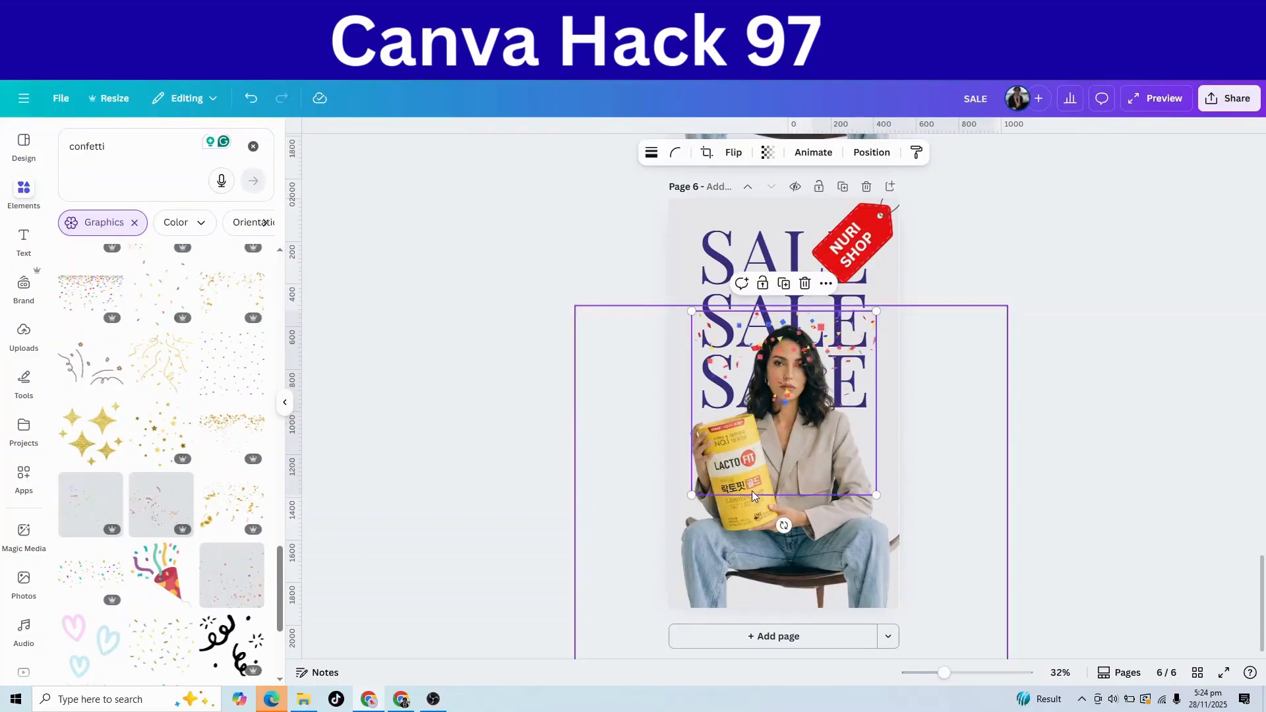
pyautogui.moveTo(793, 459); pyautogui.dragTo(795, 320)
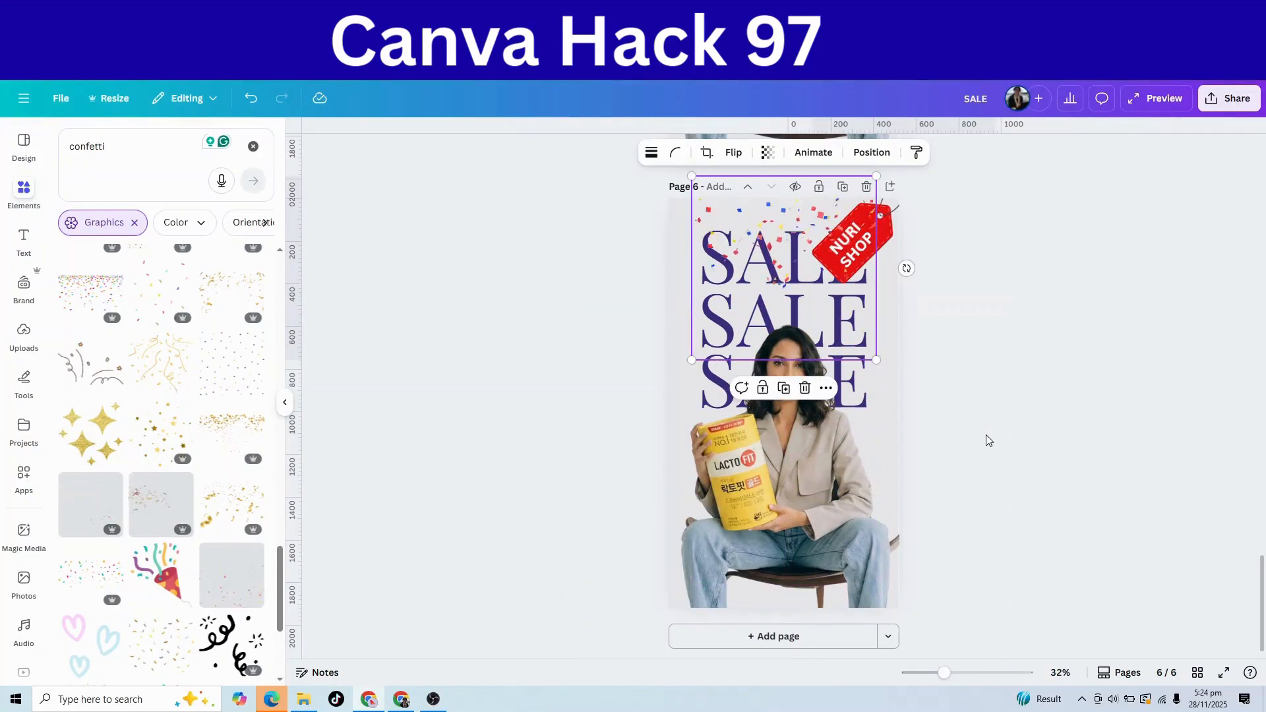
# Replace the existing audio track with the soft background track Nature Music (Calm Ambient), extended to span pages 4 to 6
pyautogui.click(1124, 673)
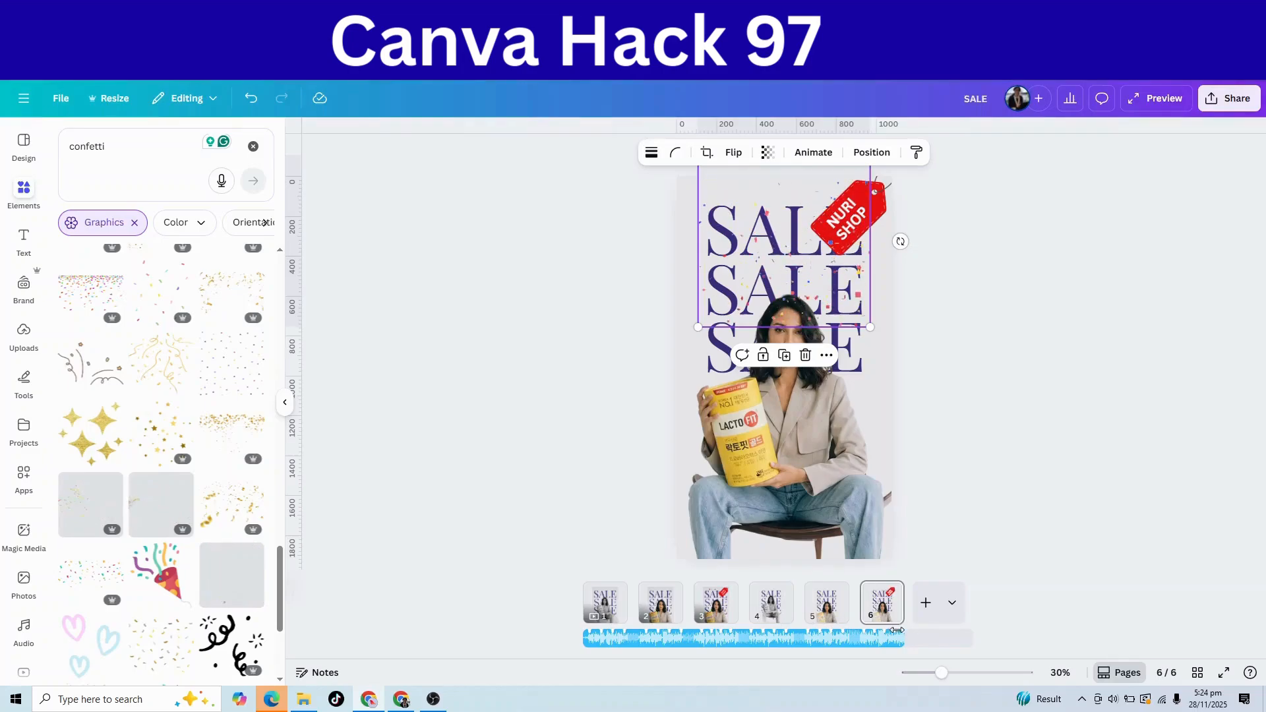
pyautogui.click(778, 647)
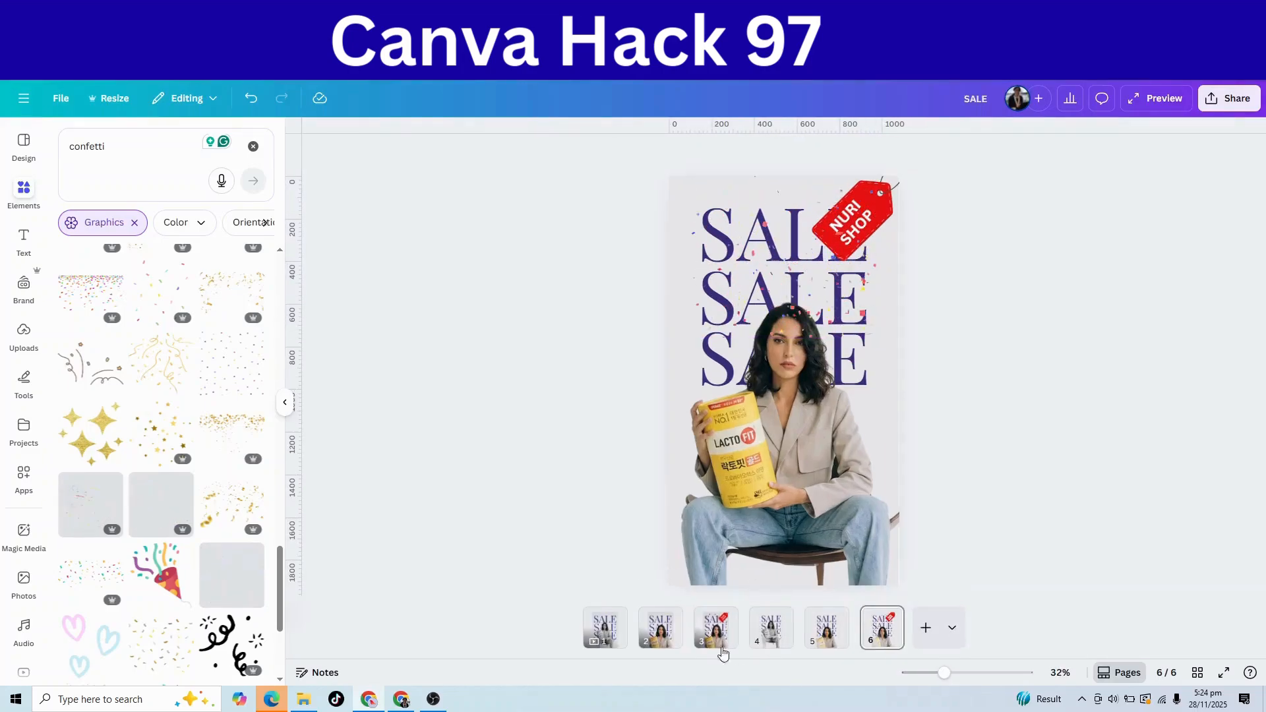
pyautogui.click(23, 627)
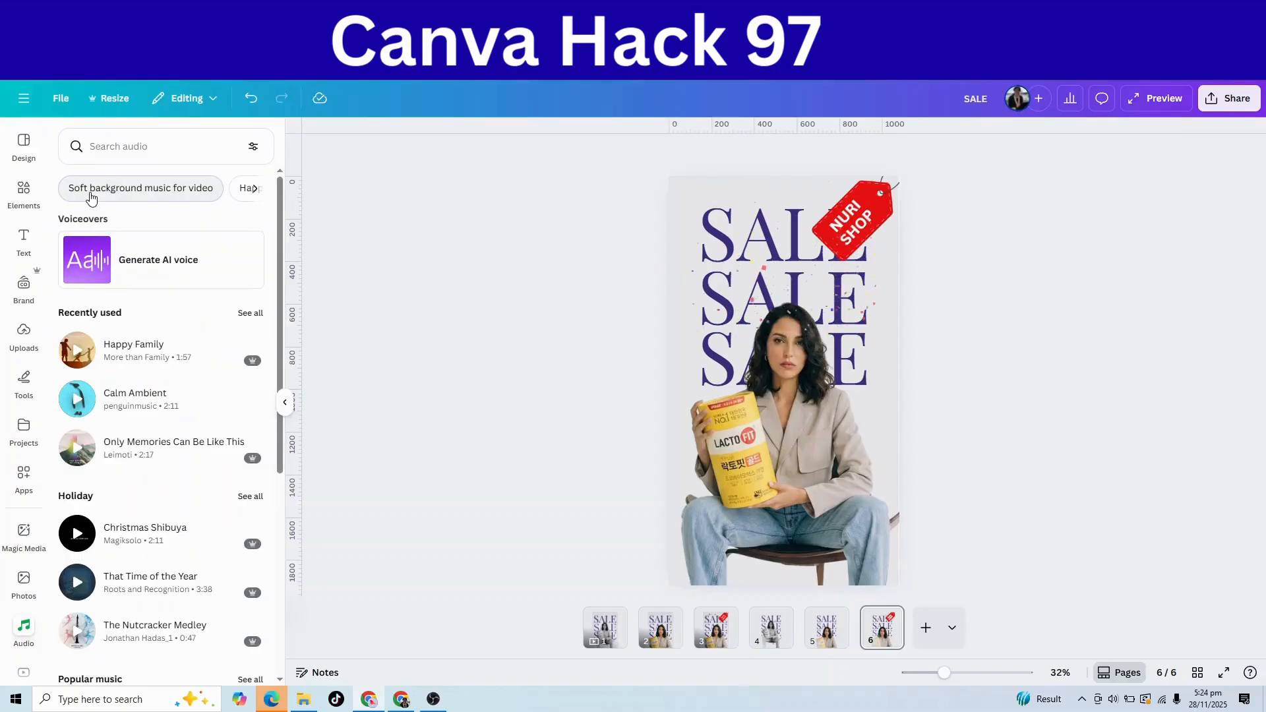
pyautogui.click(113, 191)
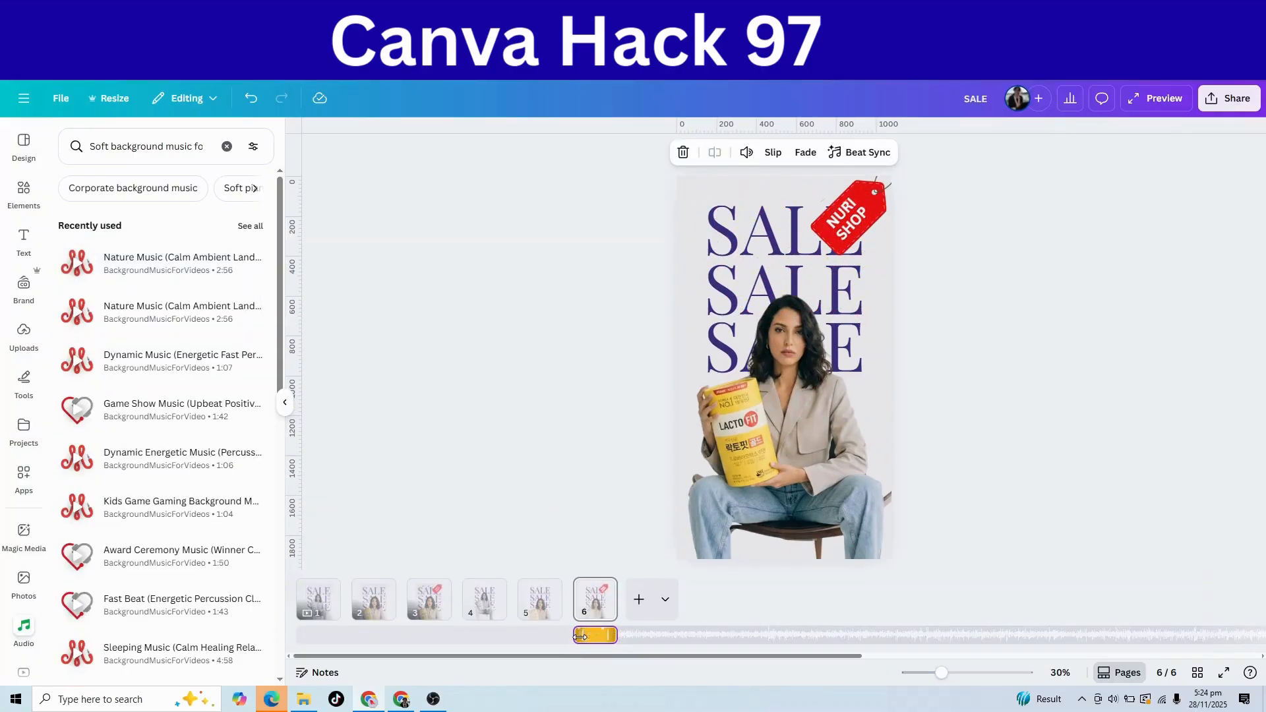
pyautogui.moveTo(577, 641); pyautogui.dragTo(468, 637)
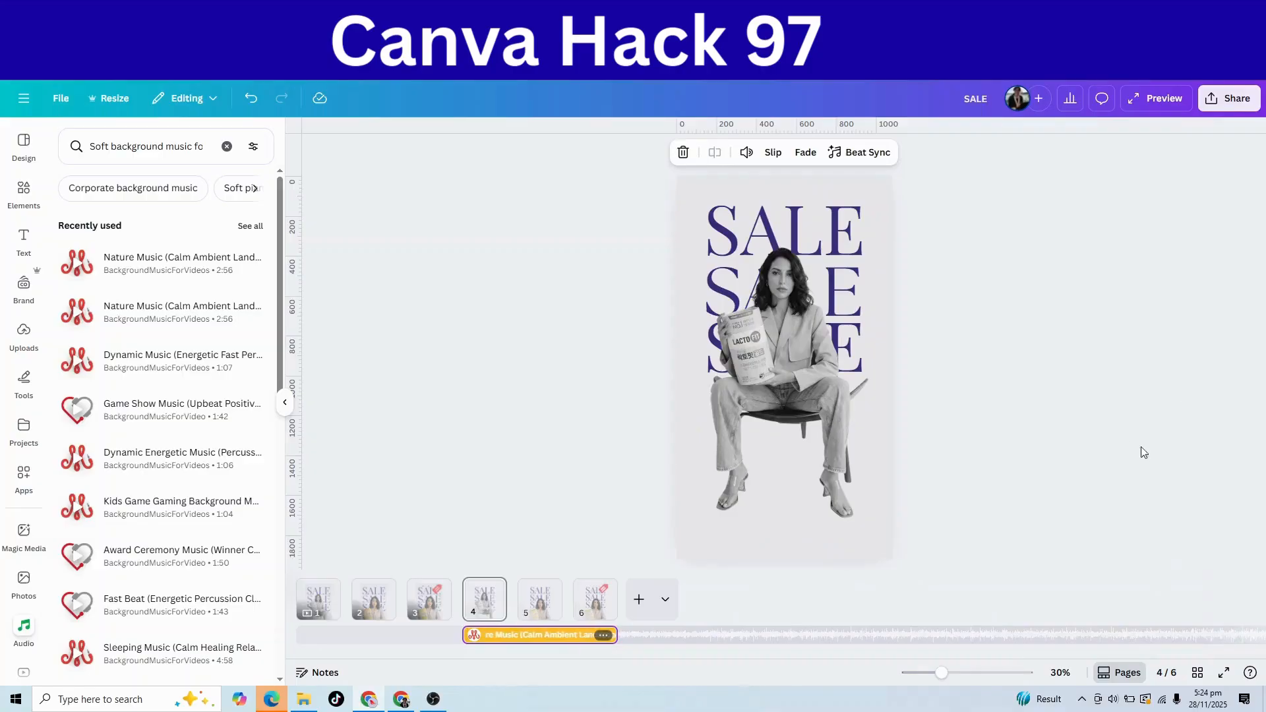
pyautogui.click(1114, 353)
# Open the download settings for the design and clear all pages from the page selection
pyautogui.click(1229, 99)
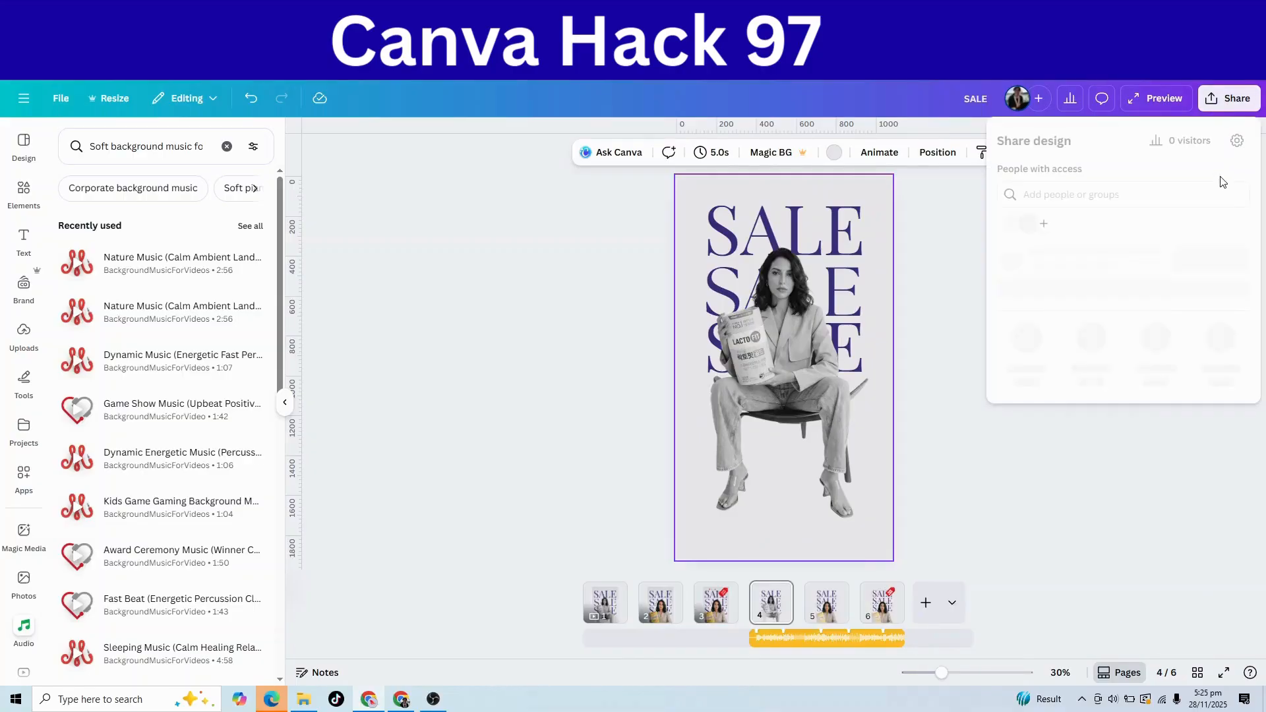
pyautogui.click(1027, 372)
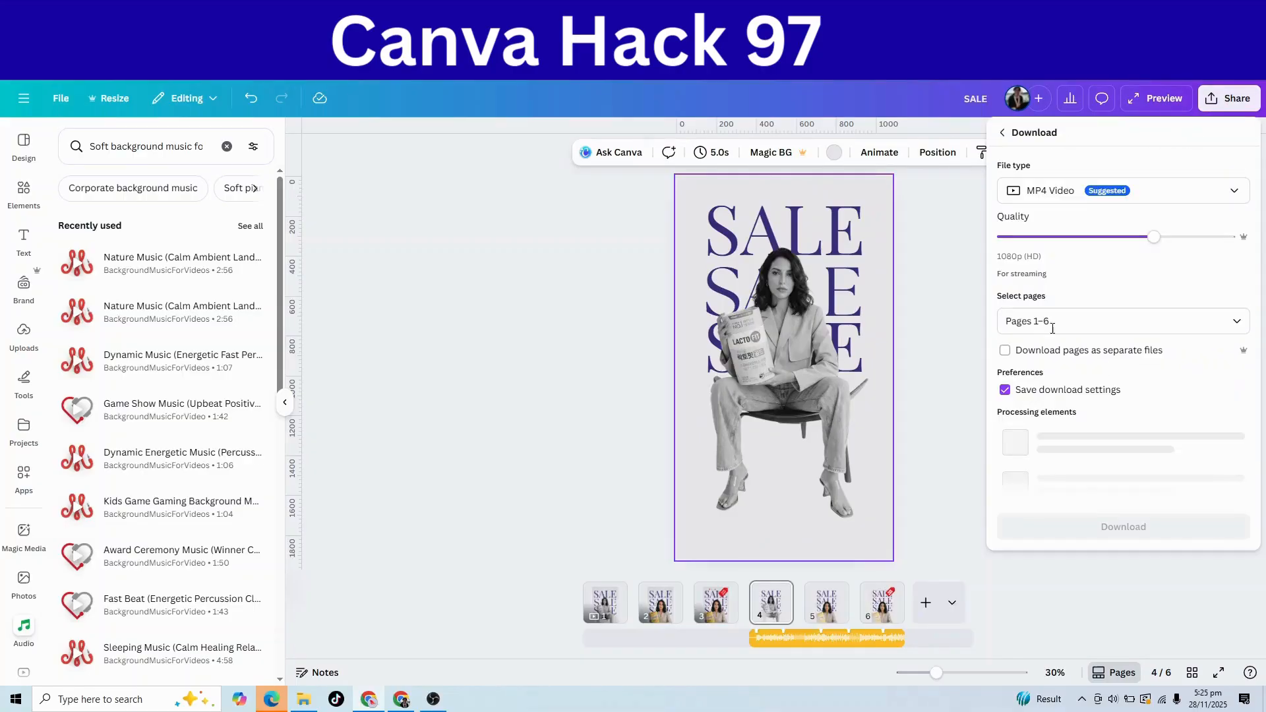
pyautogui.click(1019, 322)
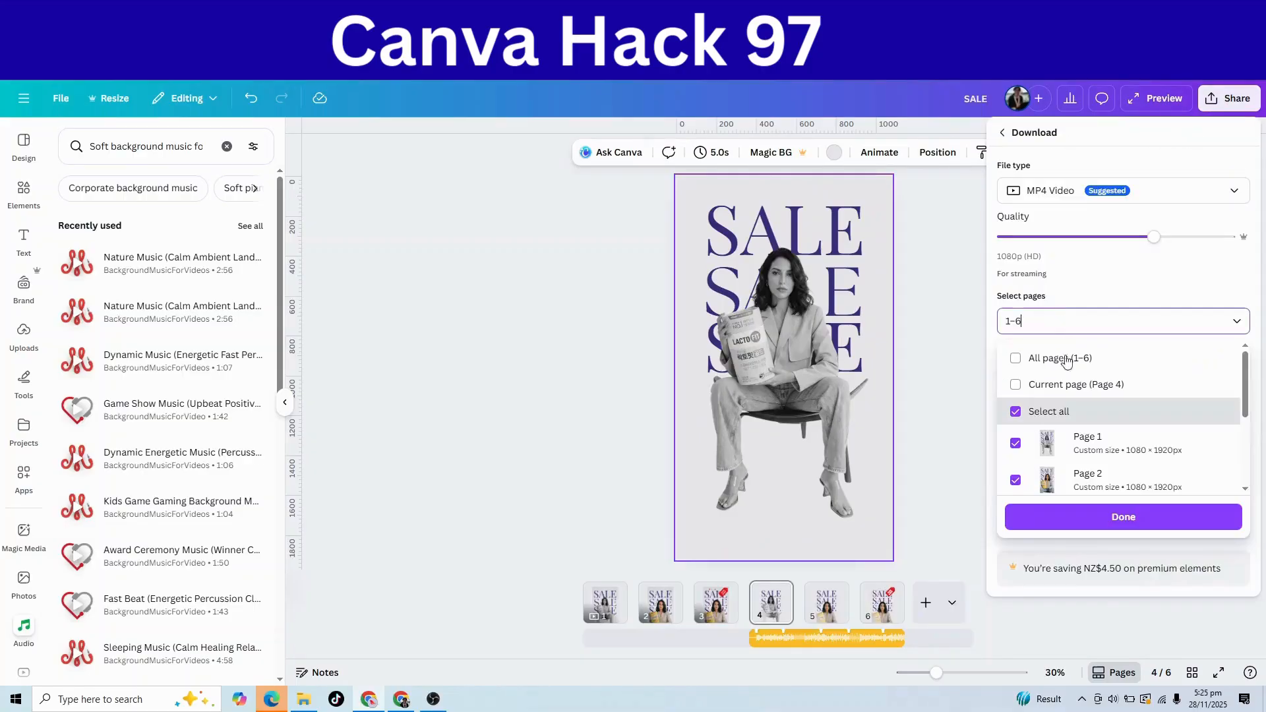
pyautogui.click(1015, 409)
pyautogui.click(1016, 440)
pyautogui.click(1017, 476)
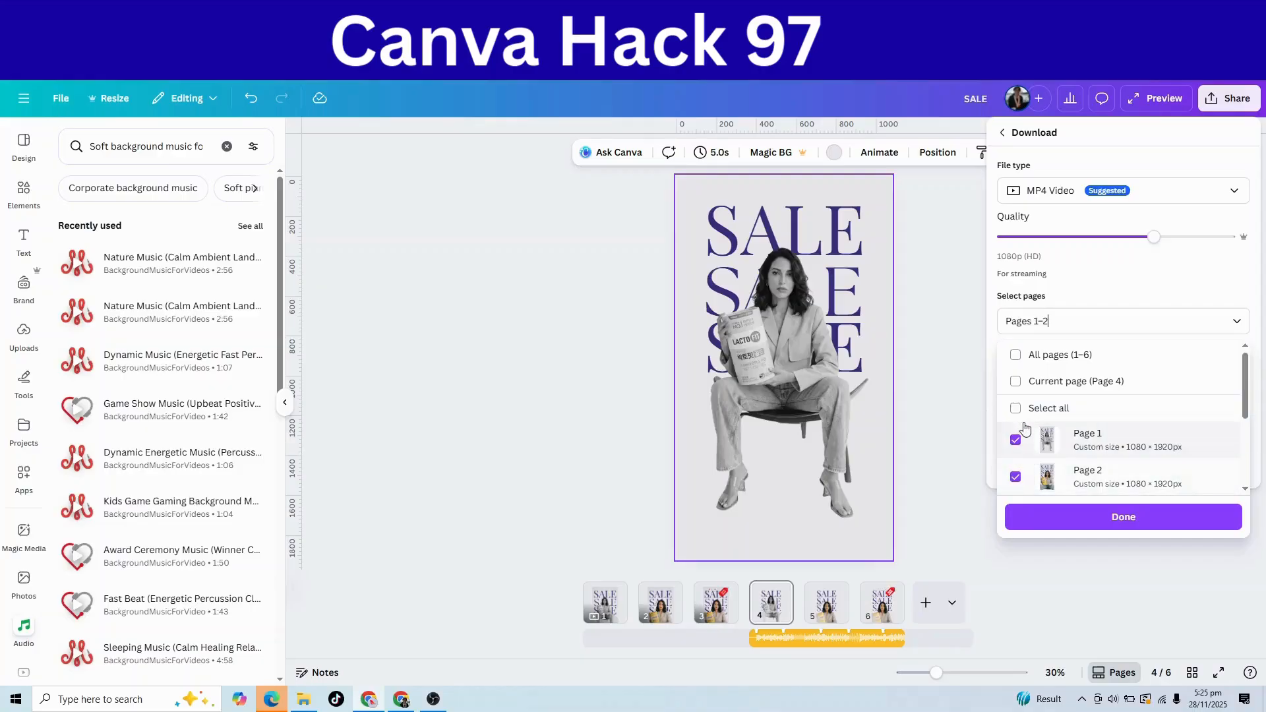
pyautogui.click(1016, 409)
pyautogui.scroll(-3, 1016, 448)
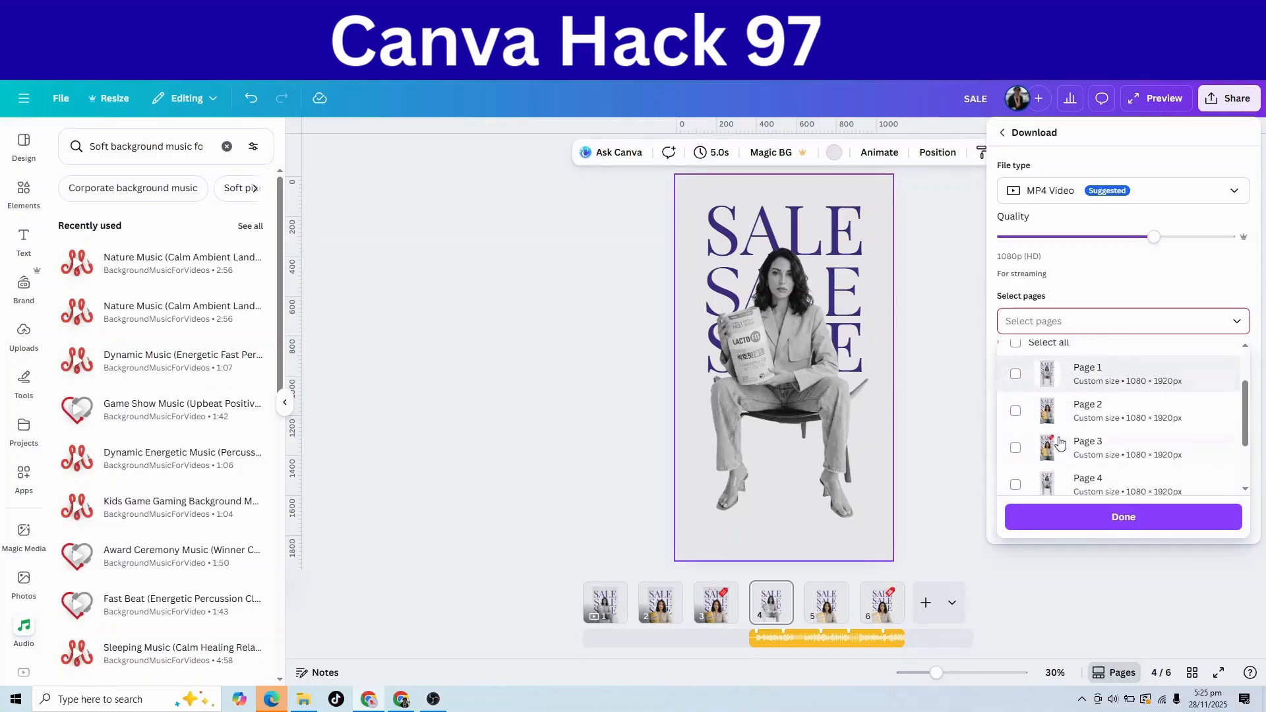
# Select pages 4 to 6 and download them as an MP4 video
pyautogui.click(1016, 471)
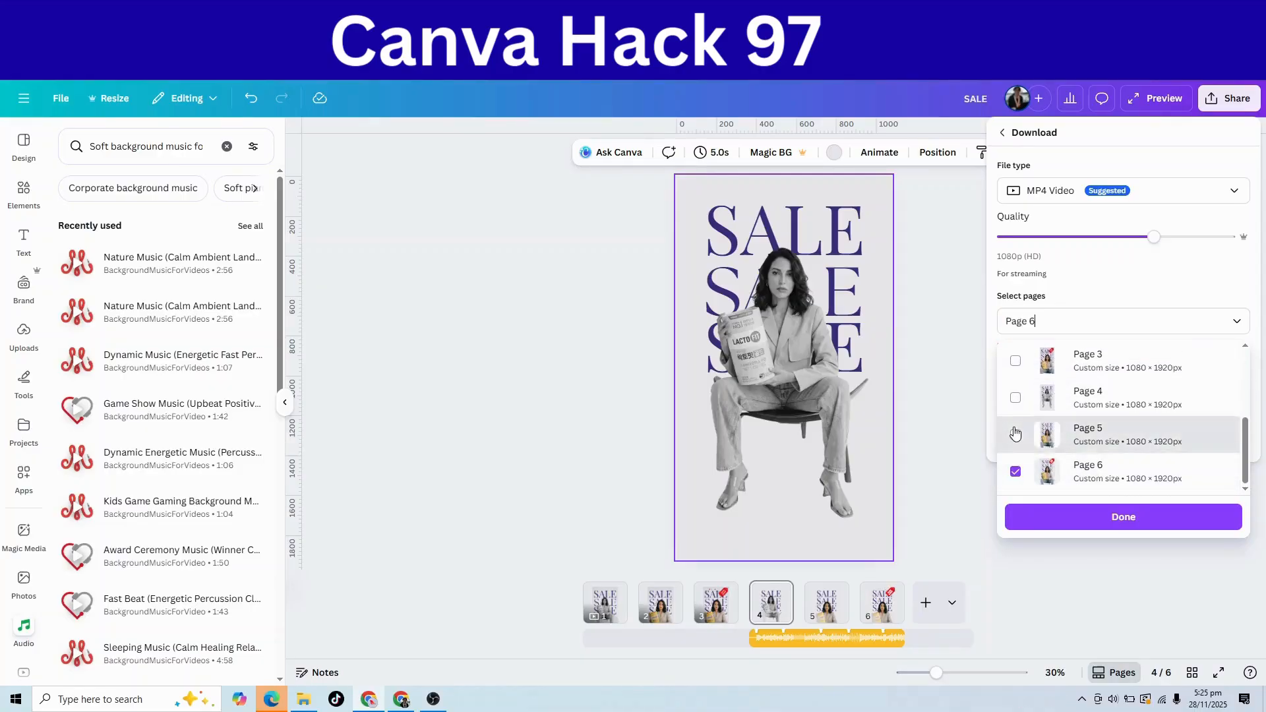
pyautogui.click(1016, 435)
pyautogui.click(1016, 398)
pyautogui.click(1105, 517)
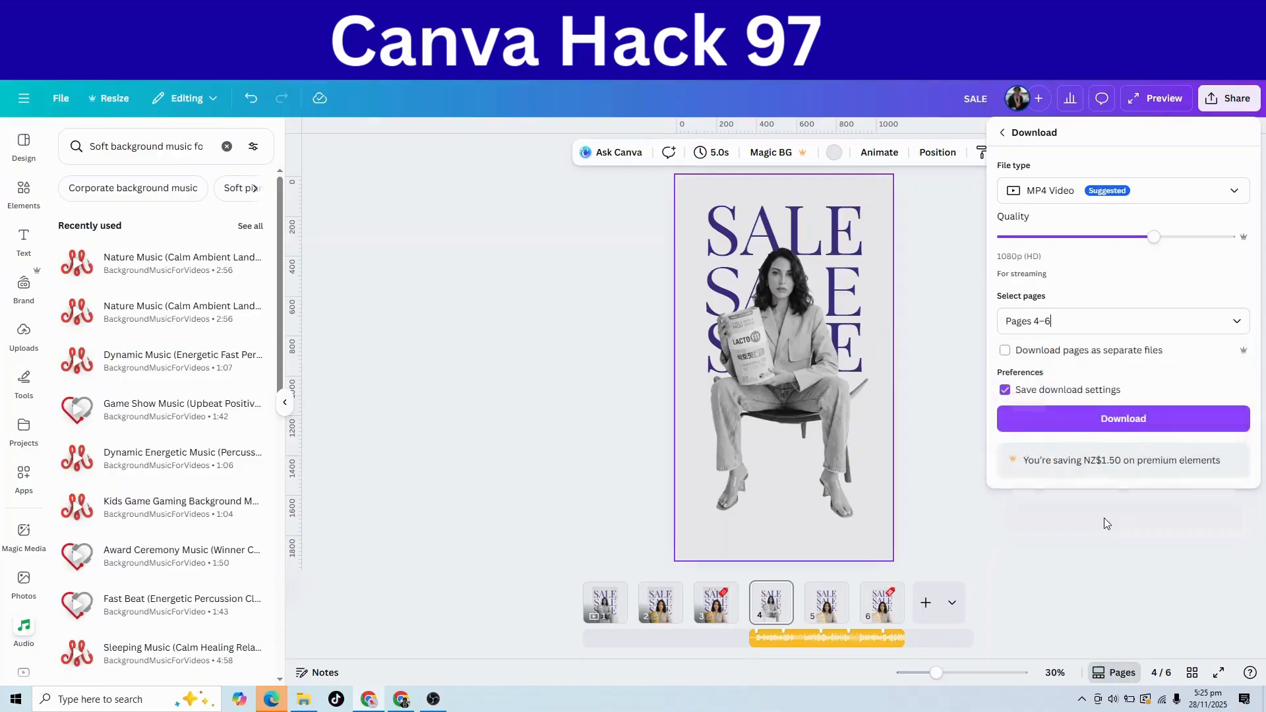
pyautogui.click(1089, 425)
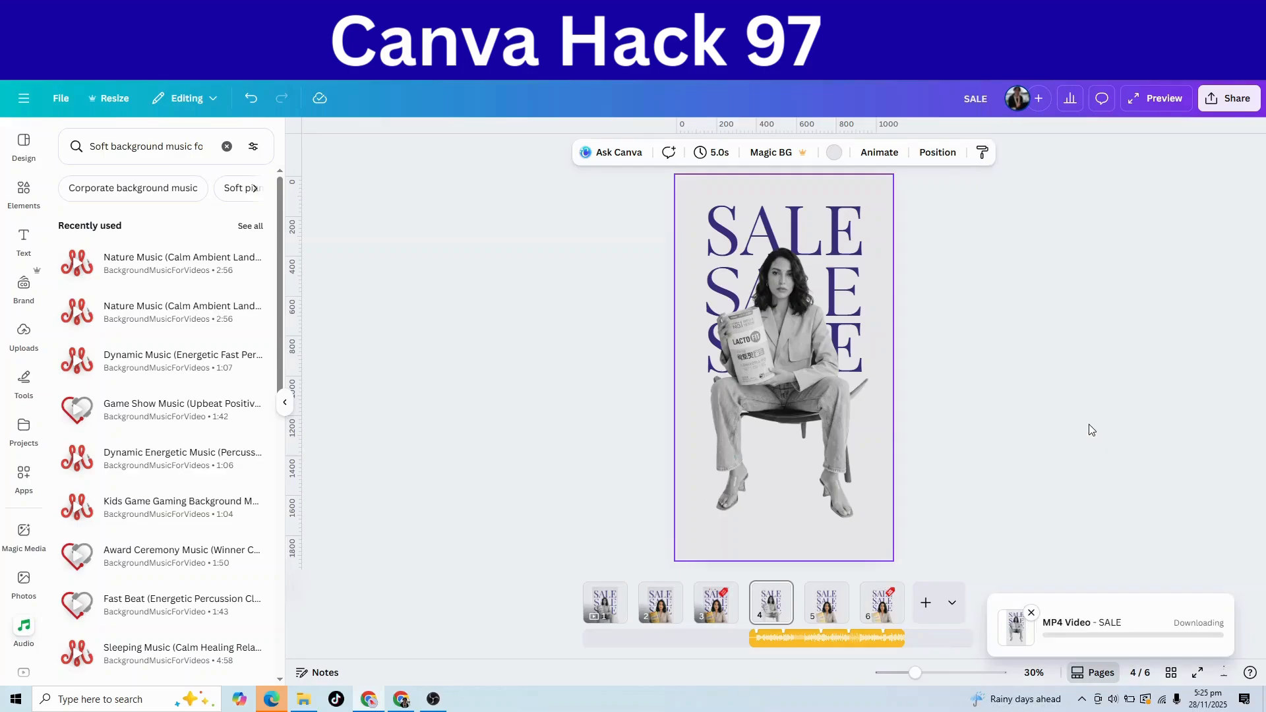
# Switch to File Explorer, open the 97 folder in Downloads and play the SALE video
pyautogui.click(304, 699)
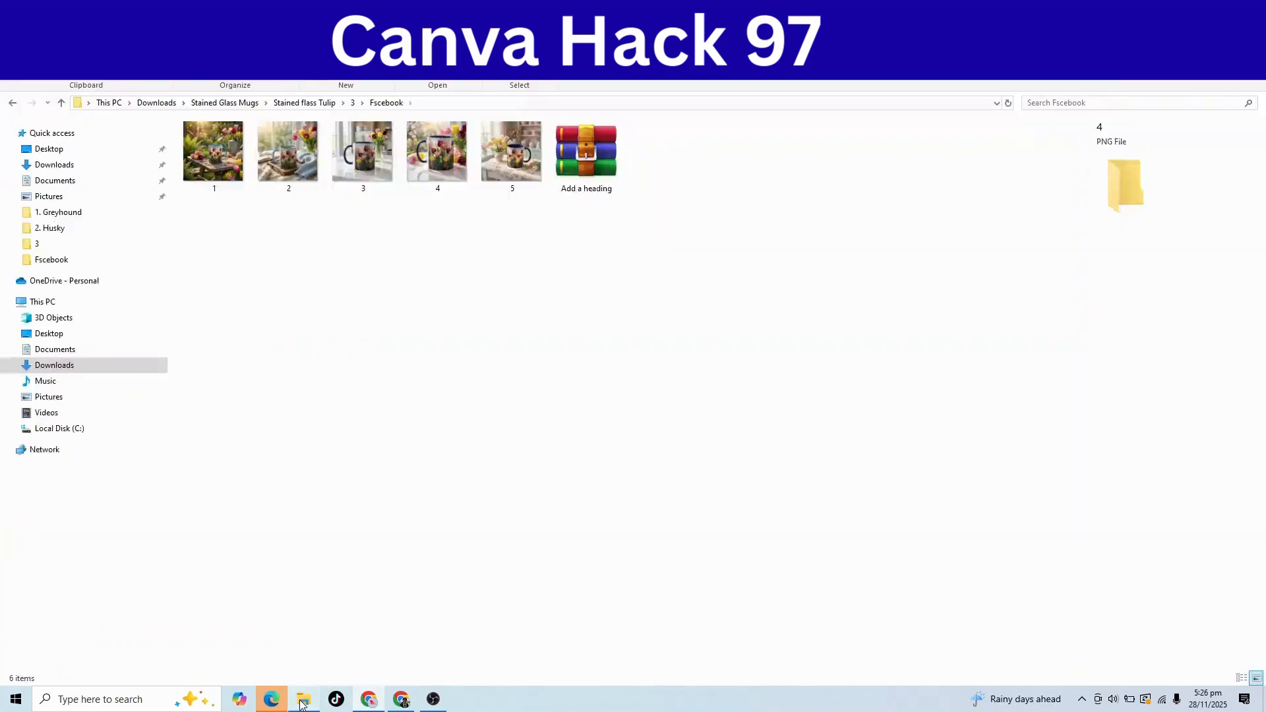
pyautogui.click(54, 165)
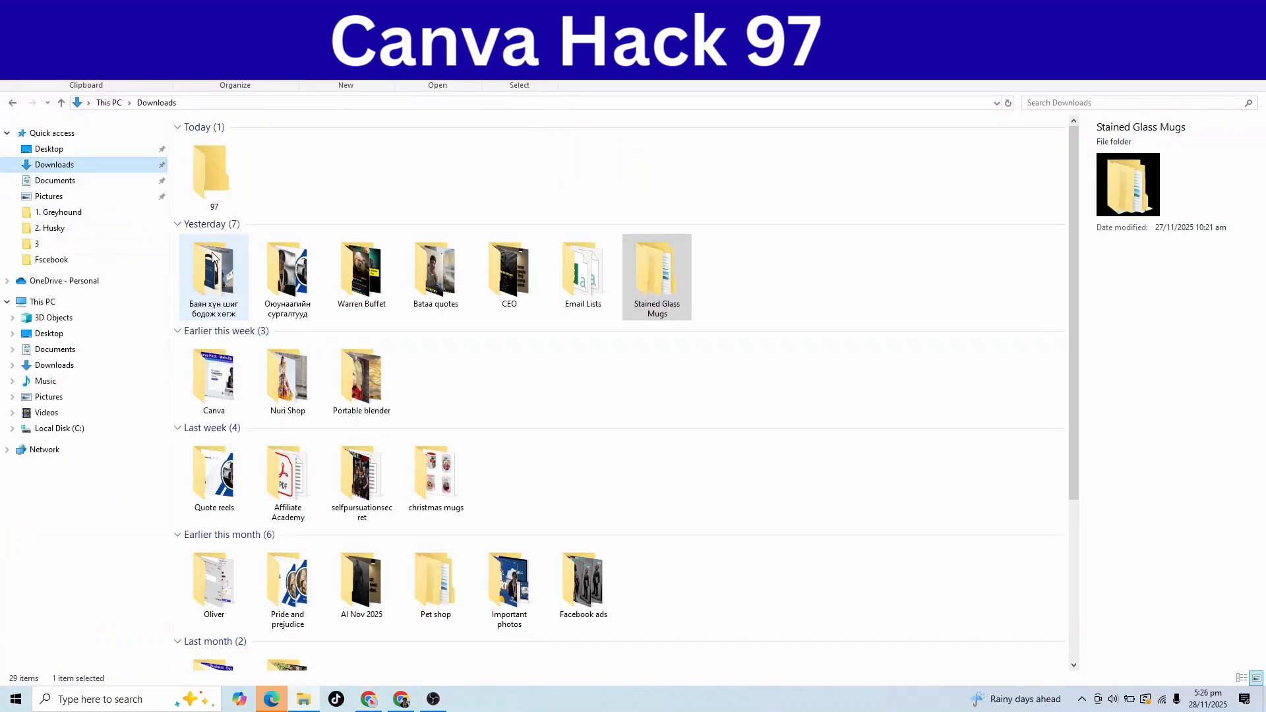
pyautogui.doubleClick(216, 182)
pyautogui.click(898, 184)
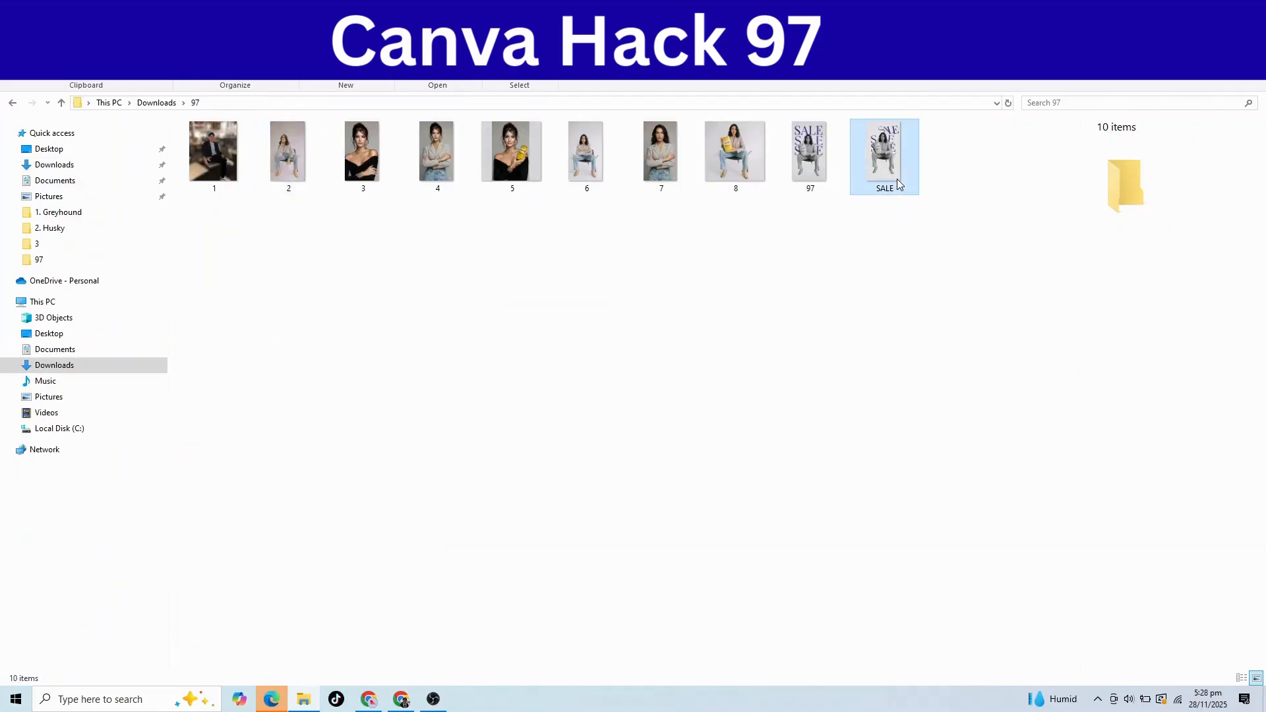
pyautogui.doubleClick(880, 173)
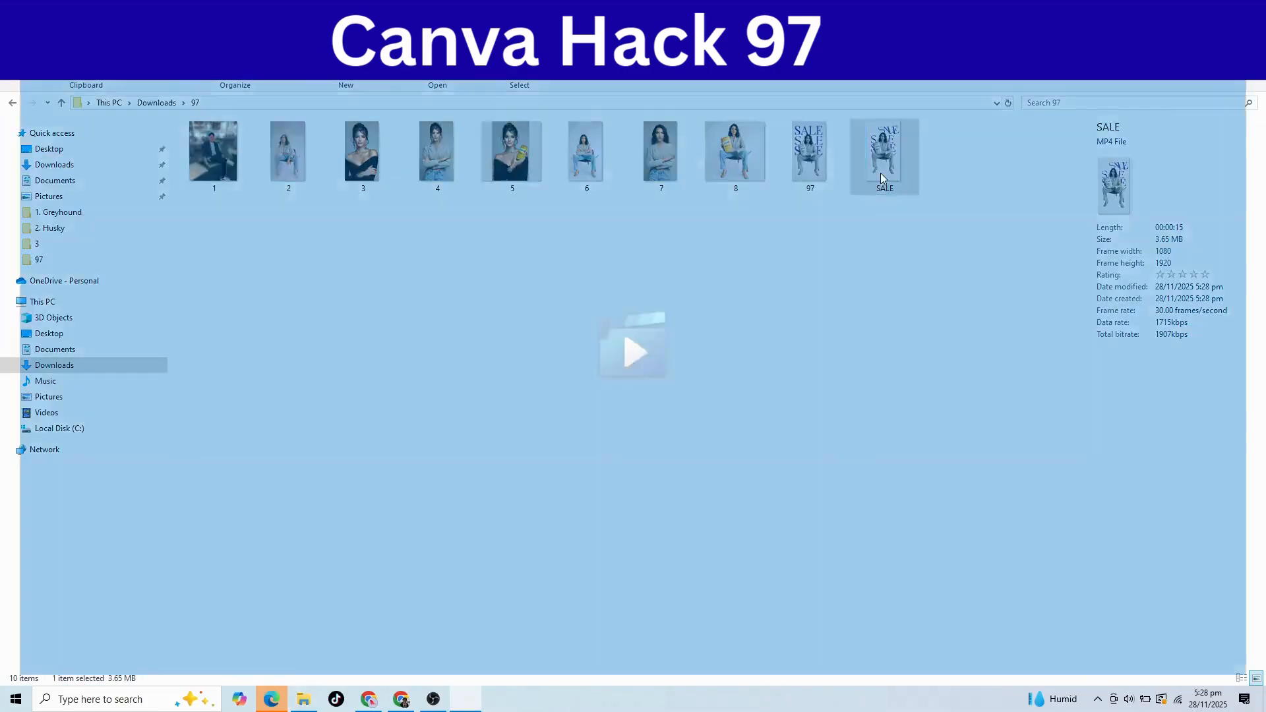